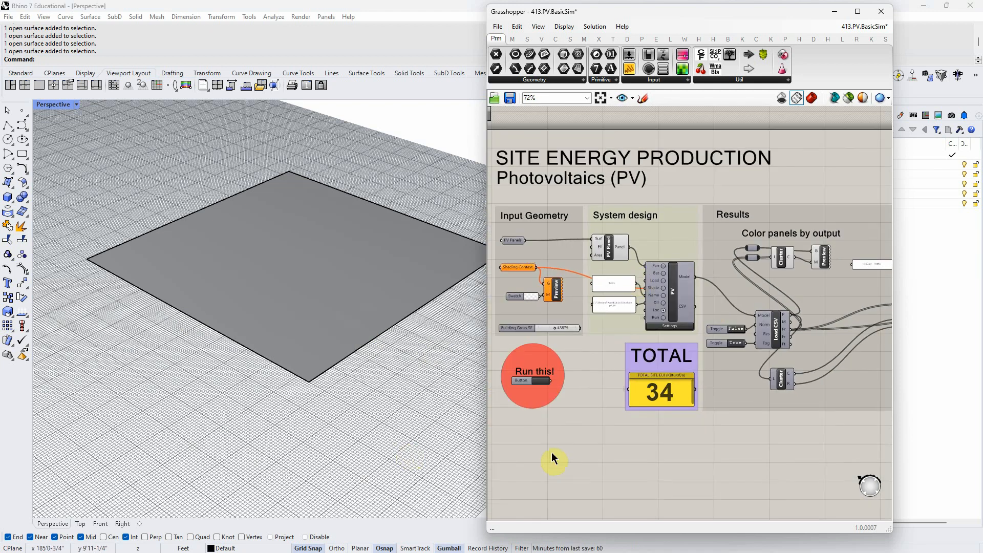
# Look through the weather file locations available in the PV component's location list
pyautogui.scroll(2, 659, 312)
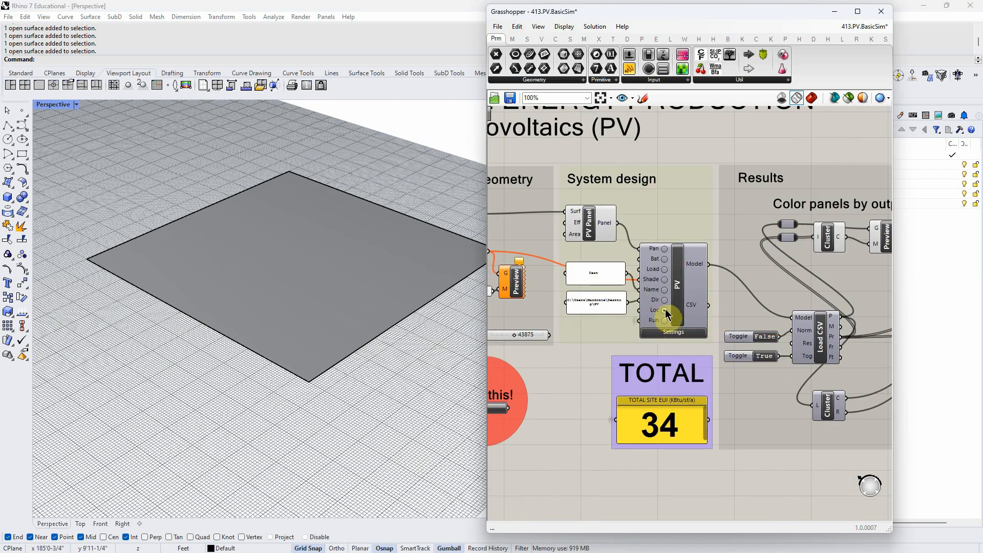
pyautogui.click(664, 310)
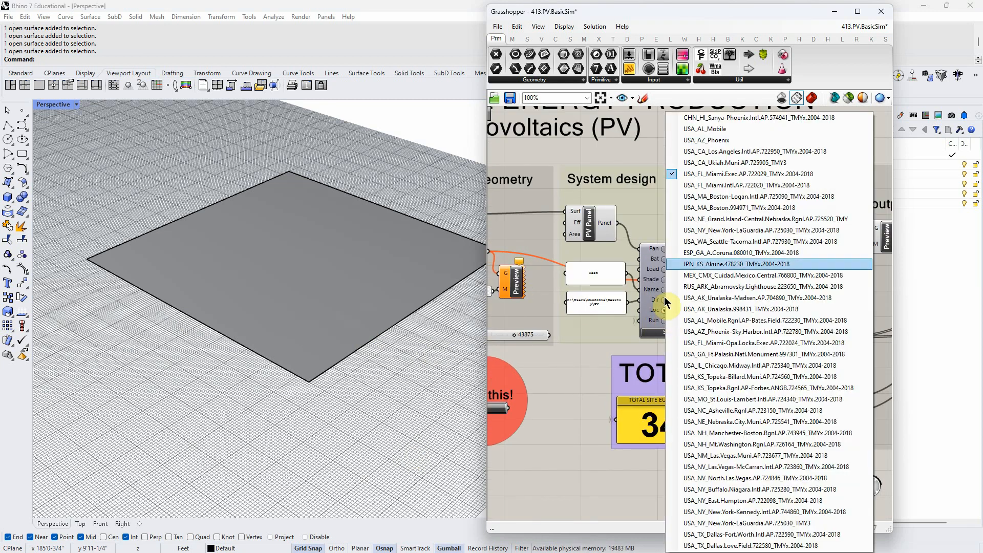
pyautogui.click(602, 336)
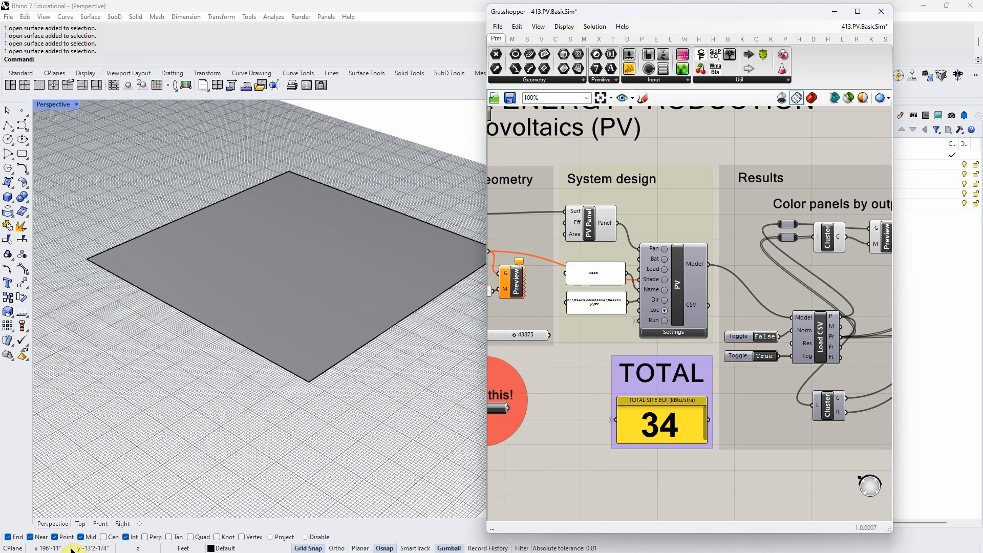
# Switch to File Explorer and open the current user's profile folder inside Users on the Windows (C:) drive
pyautogui.hotkey('alt', 'Tab')
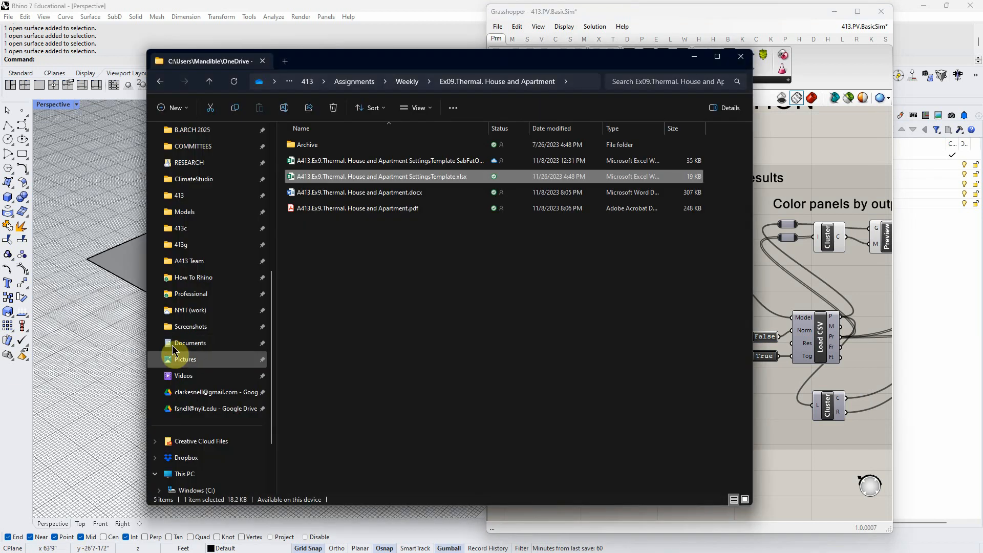
pyautogui.moveTo(272, 302); pyautogui.dragTo(272, 347)
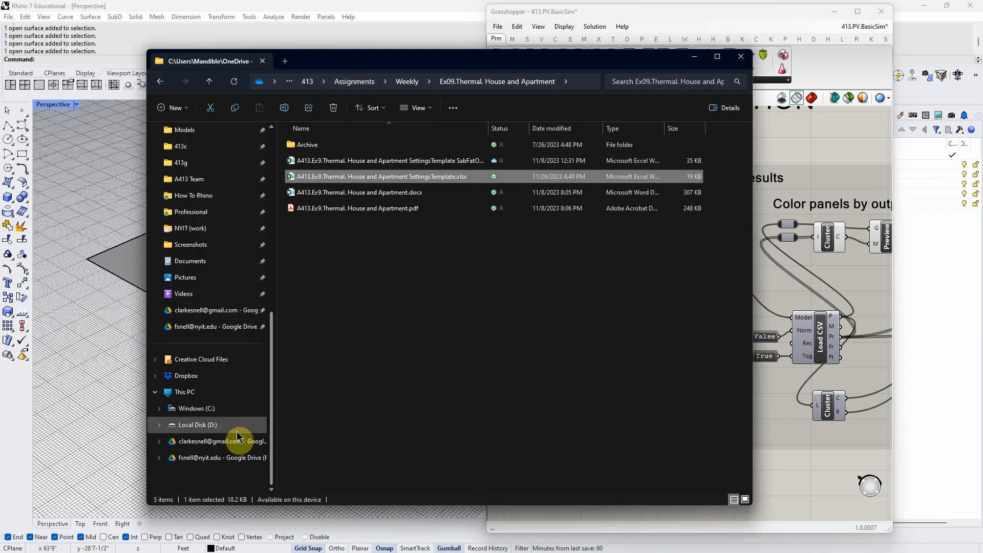
pyautogui.click(196, 408)
pyautogui.scroll(-5, 325, 414)
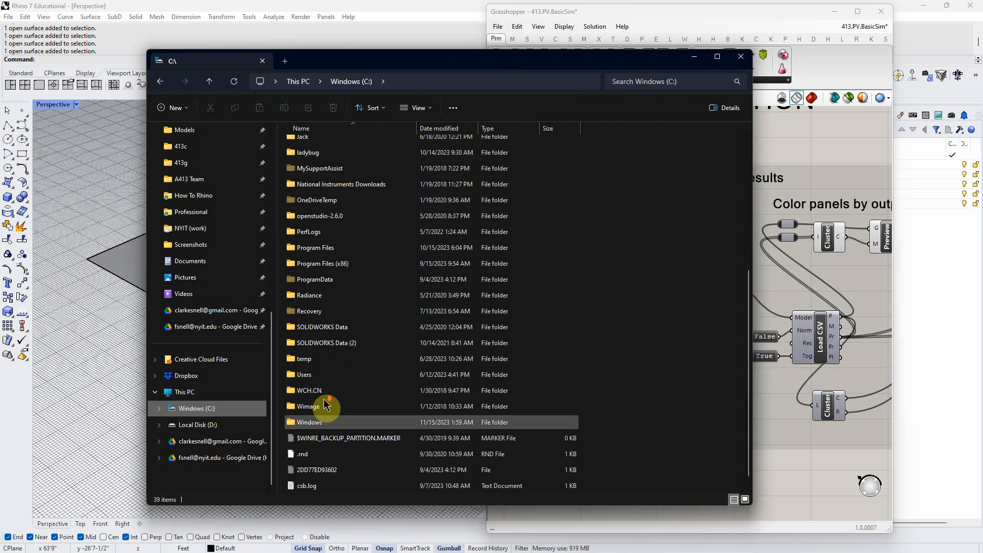
pyautogui.click(308, 379)
pyautogui.doubleClick(308, 379)
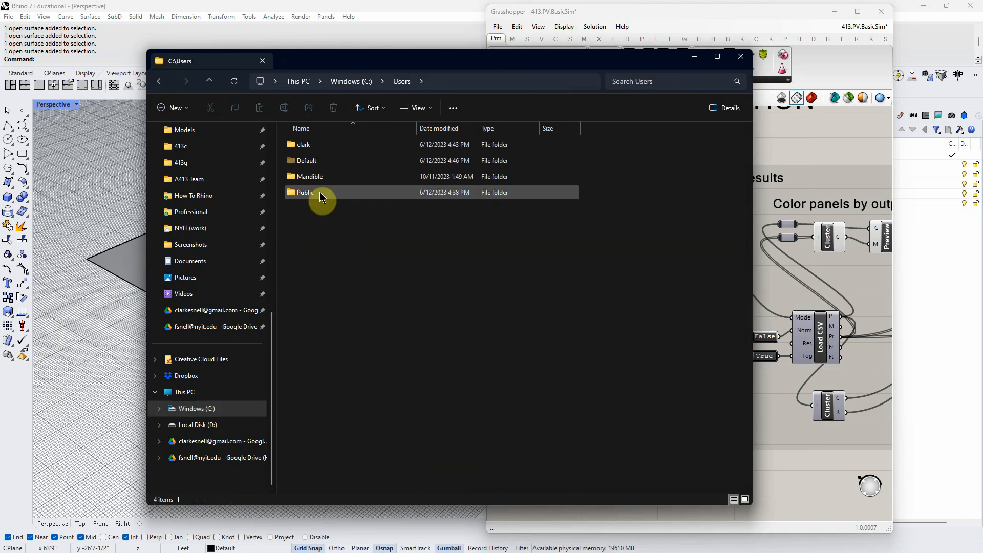
pyautogui.doubleClick(312, 177)
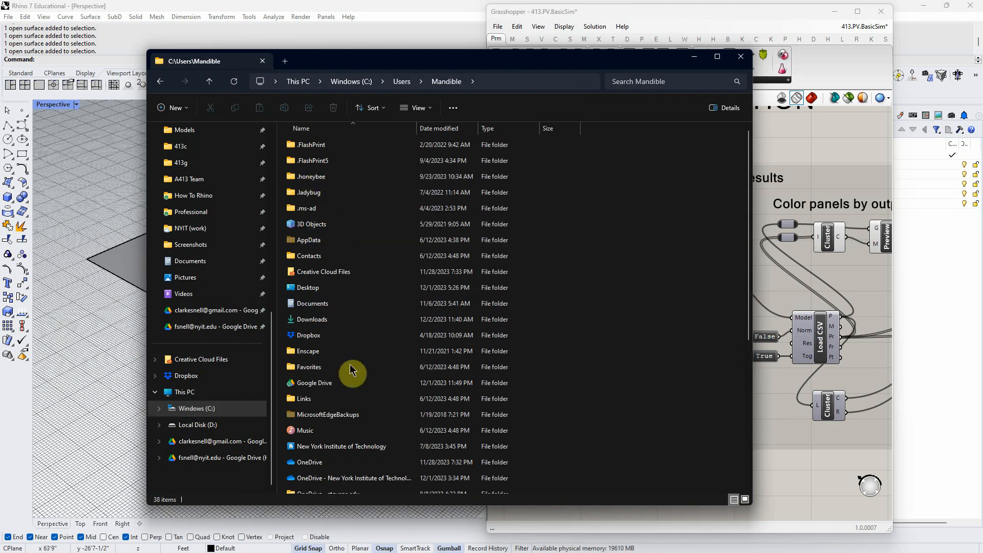
# Turn the display of hidden items off and back on in the user profile folder
pyautogui.scroll(-5, 350, 362)
pyautogui.scroll(3, 334, 347)
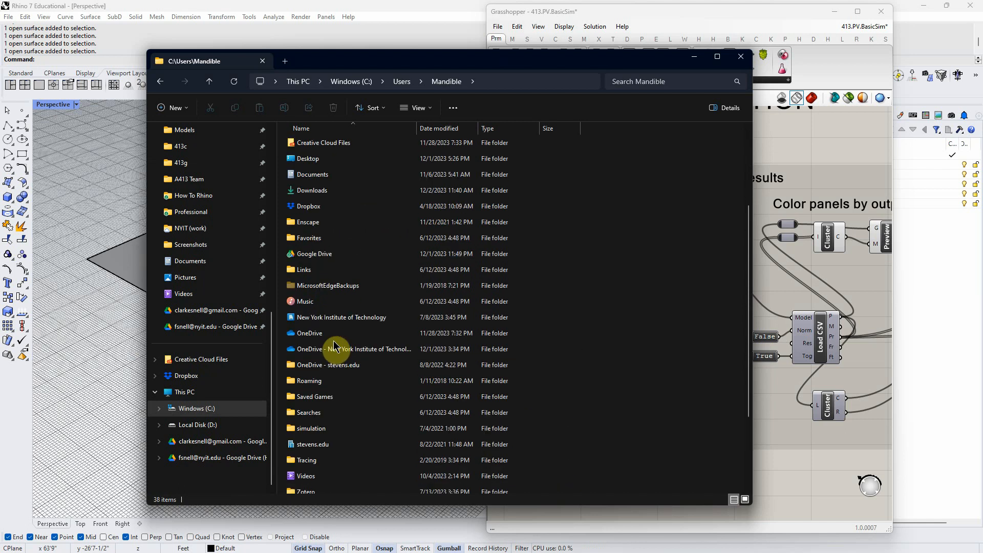
pyautogui.scroll(3, 333, 347)
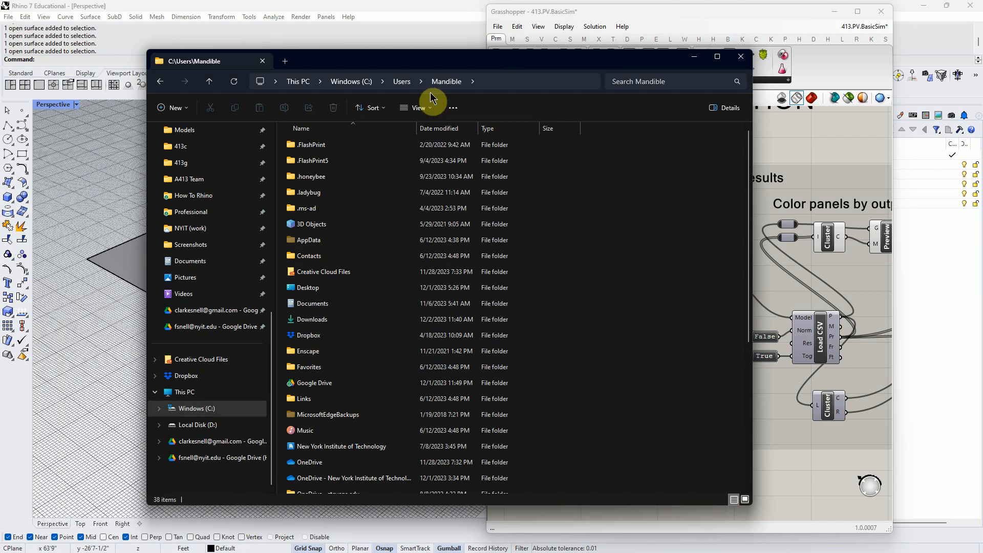
pyautogui.click(415, 107)
pyautogui.moveTo(421, 303)
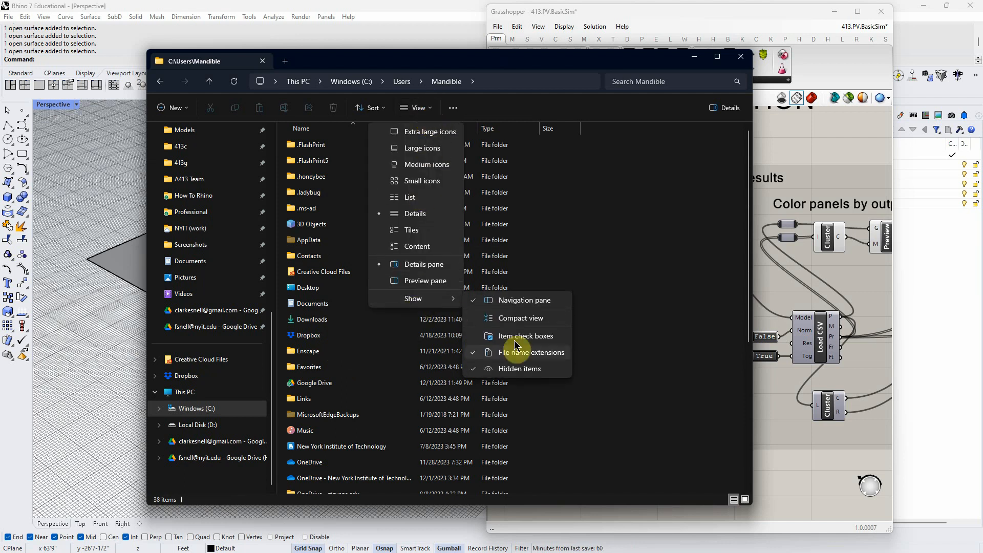
pyautogui.click(532, 370)
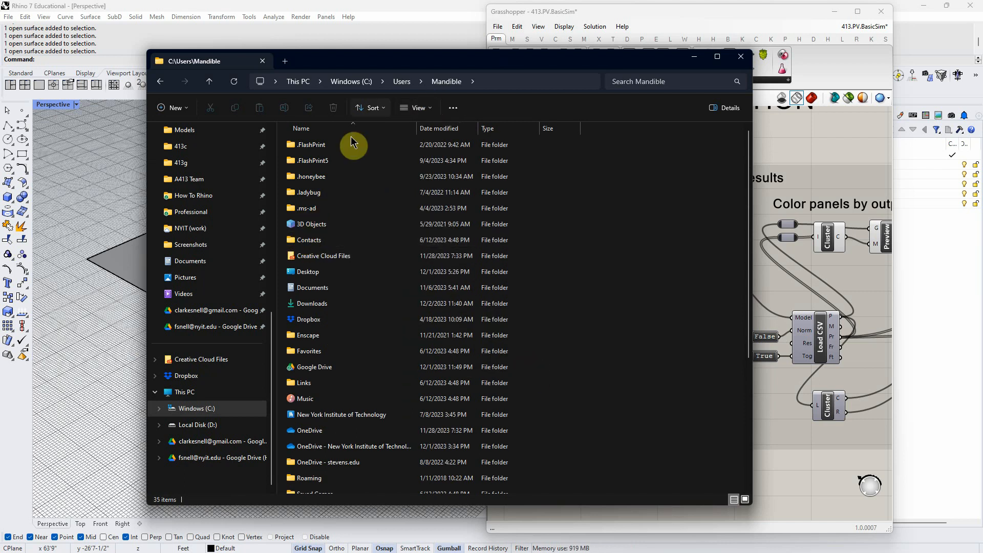
pyautogui.click(429, 110)
pyautogui.moveTo(430, 301)
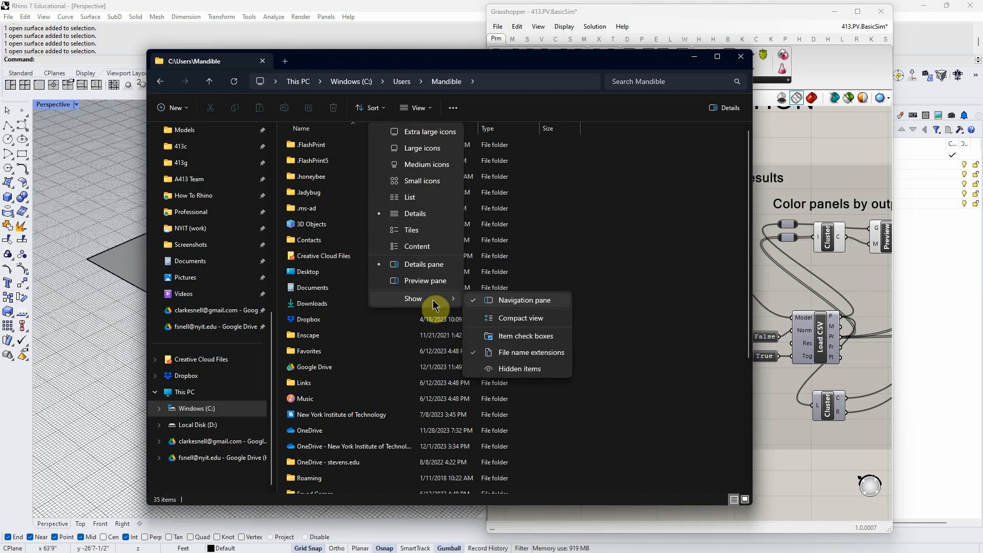
pyautogui.click(525, 365)
# Open the folder AppData > Roaming > Solemma > ClimateStudio within the user profile
pyautogui.click(307, 244)
pyautogui.doubleClick(306, 242)
pyautogui.doubleClick(299, 174)
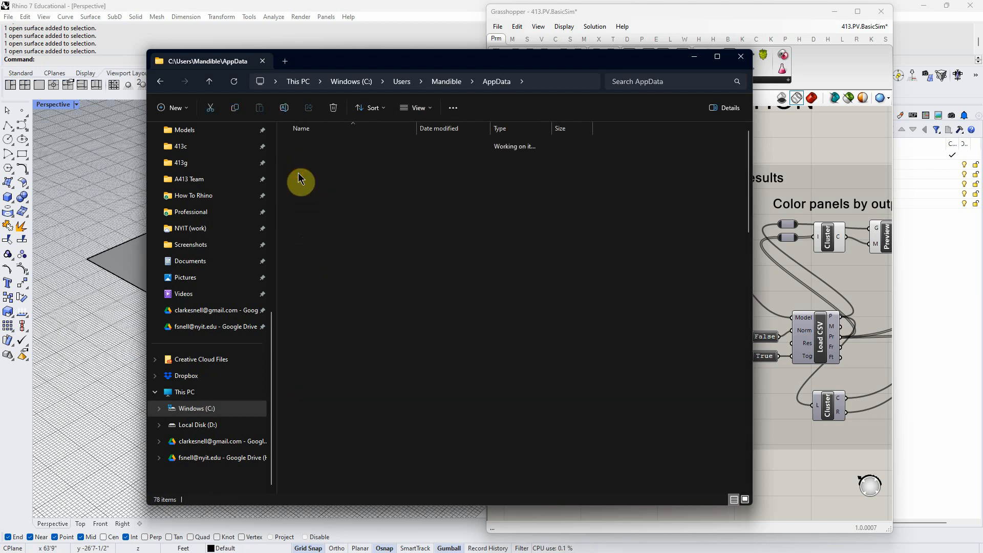
pyautogui.scroll(-18, 333, 288)
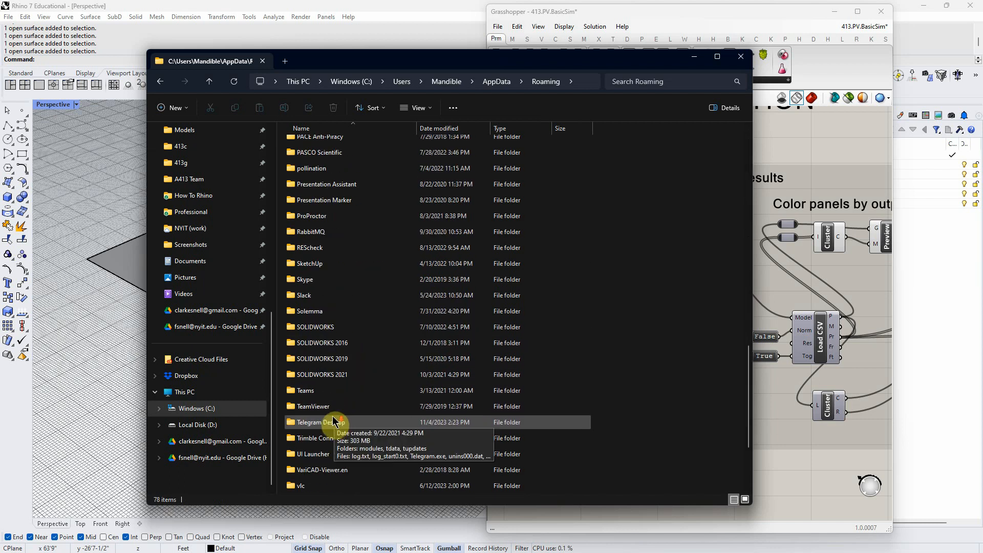
pyautogui.doubleClick(312, 312)
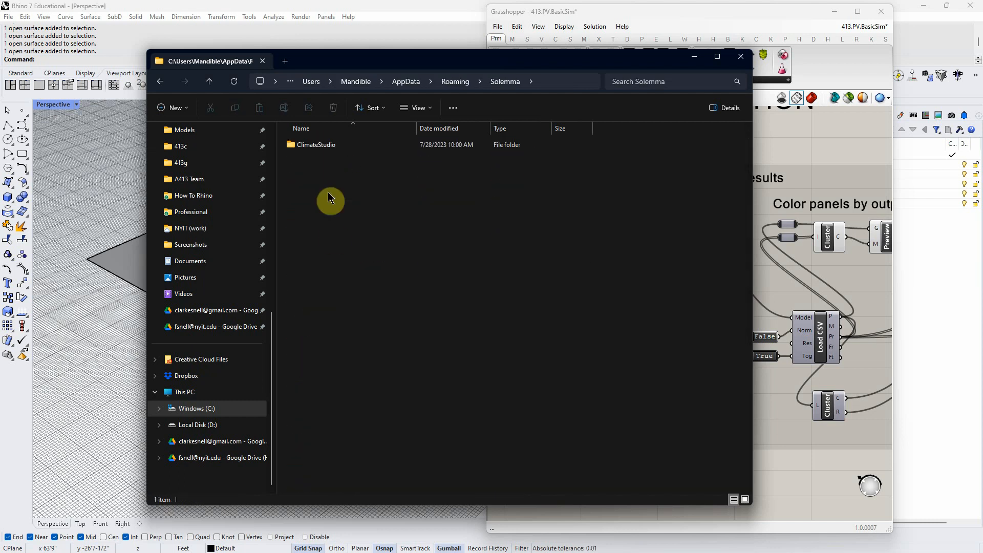
pyautogui.click(319, 148)
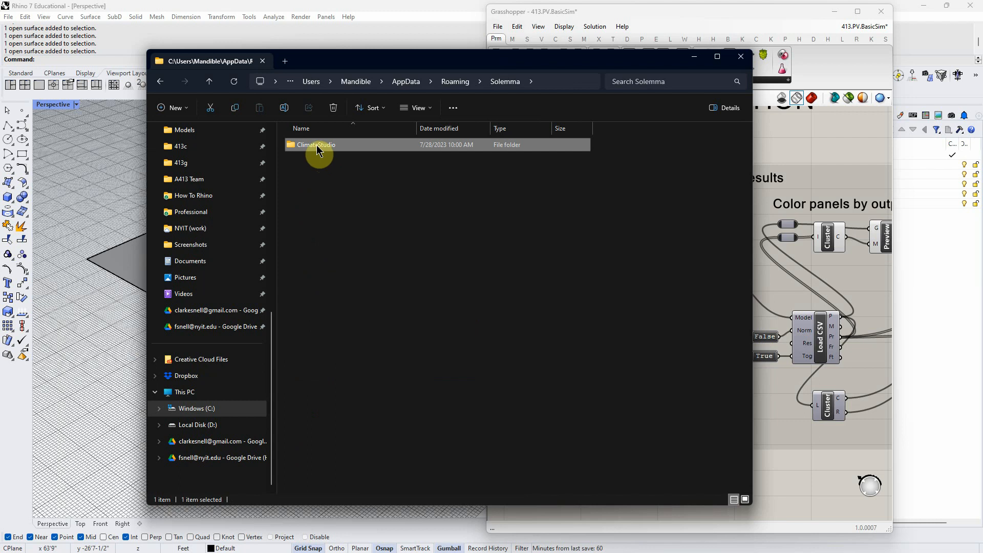
pyautogui.doubleClick(317, 147)
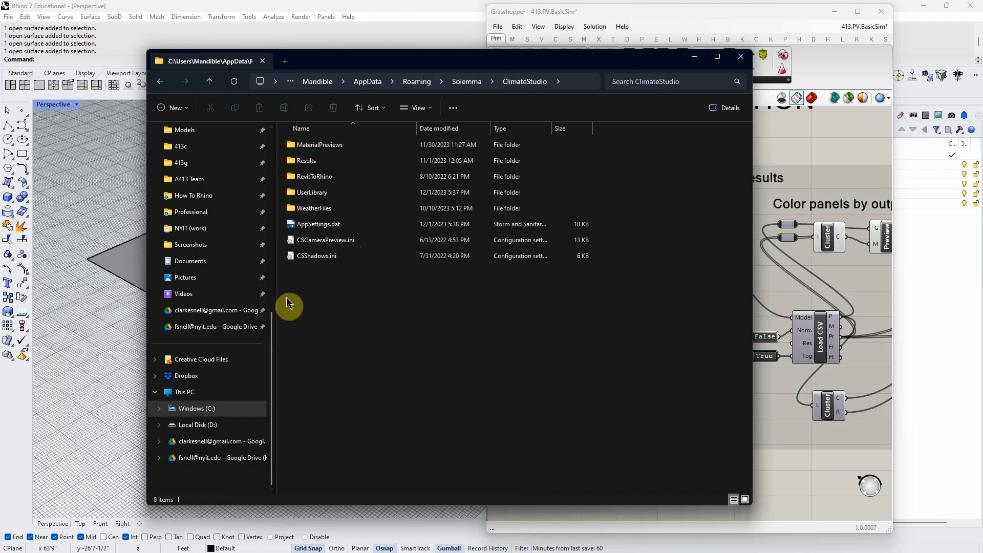
# Examine the simulation result files in Results > Untitled and return to the ClimateStudio folder
pyautogui.doubleClick(306, 163)
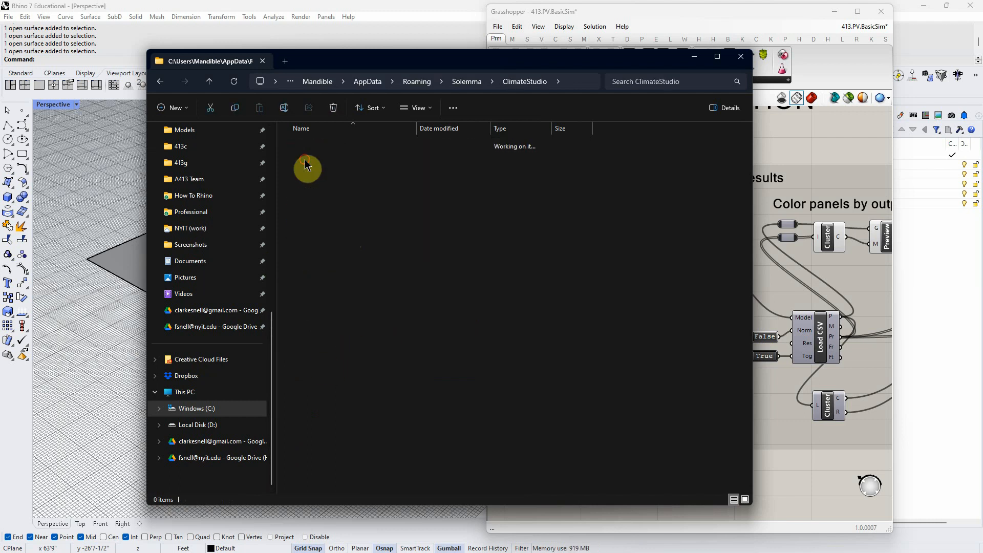
pyautogui.doubleClick(304, 149)
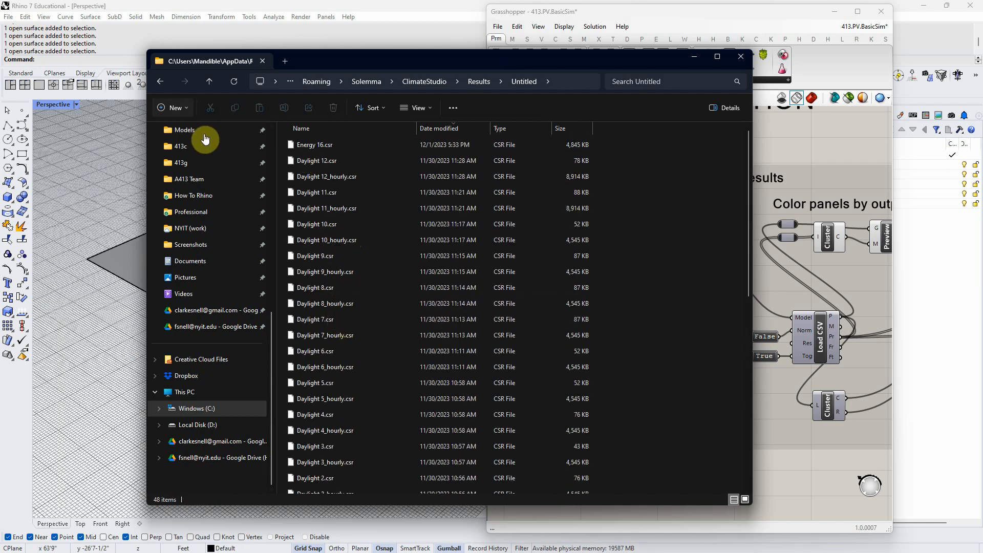
pyautogui.click(160, 82)
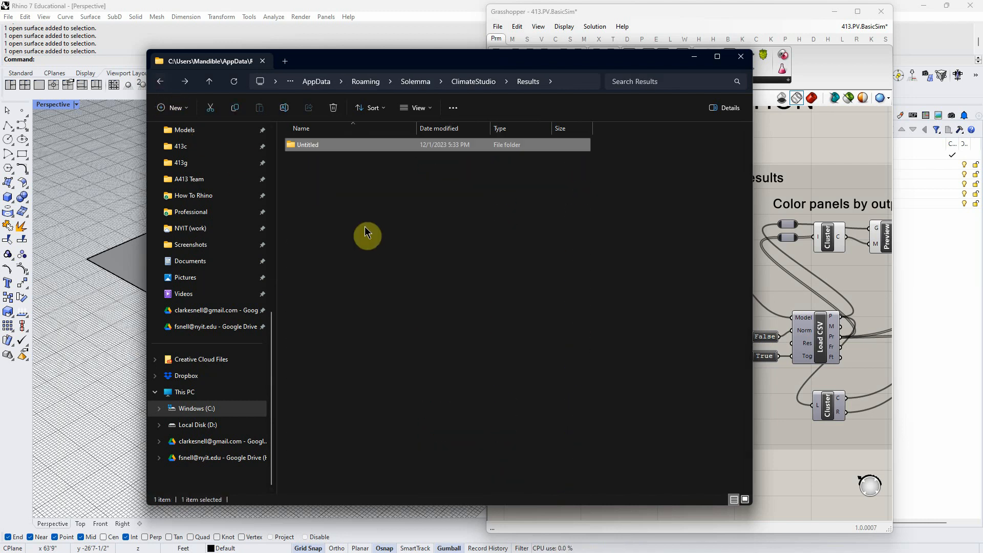
pyautogui.click(160, 81)
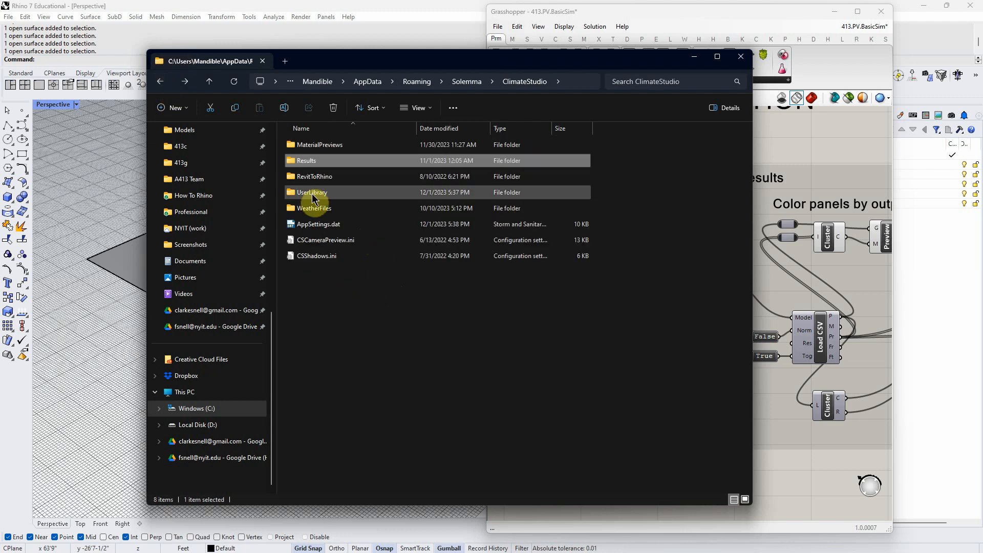
# Check the library file stored in the UserLibrary folder and return to the ClimateStudio folder
pyautogui.doubleClick(310, 192)
pyautogui.click(313, 154)
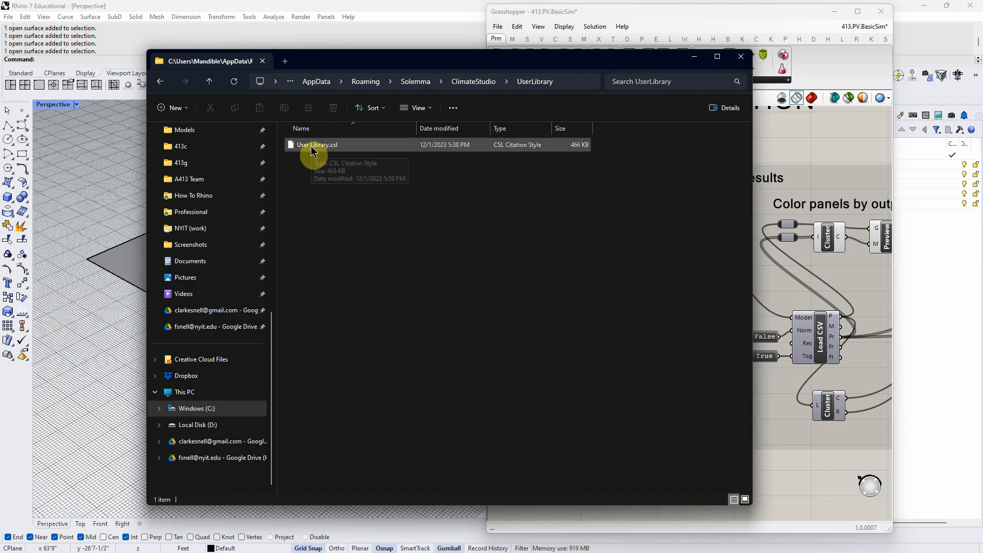
pyautogui.click(162, 84)
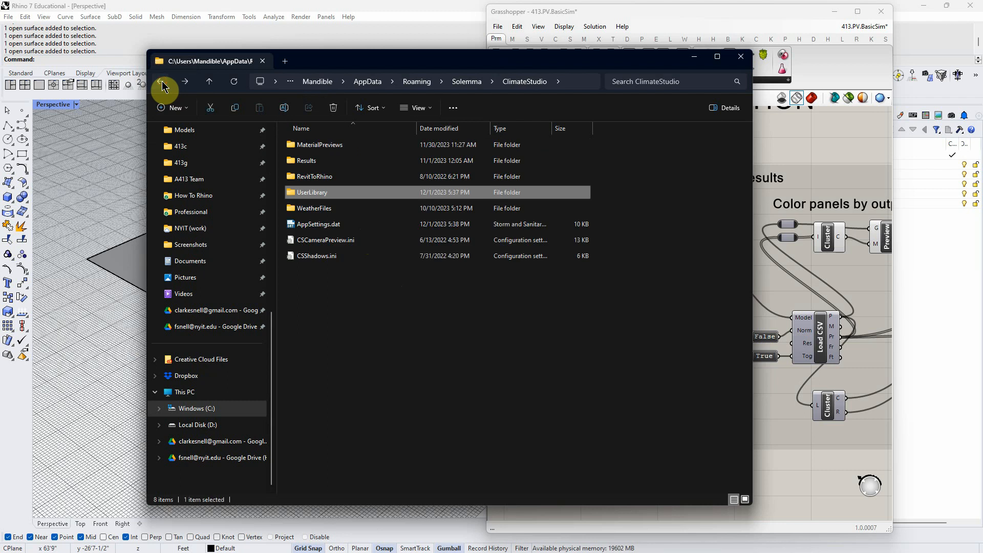
pyautogui.click(389, 351)
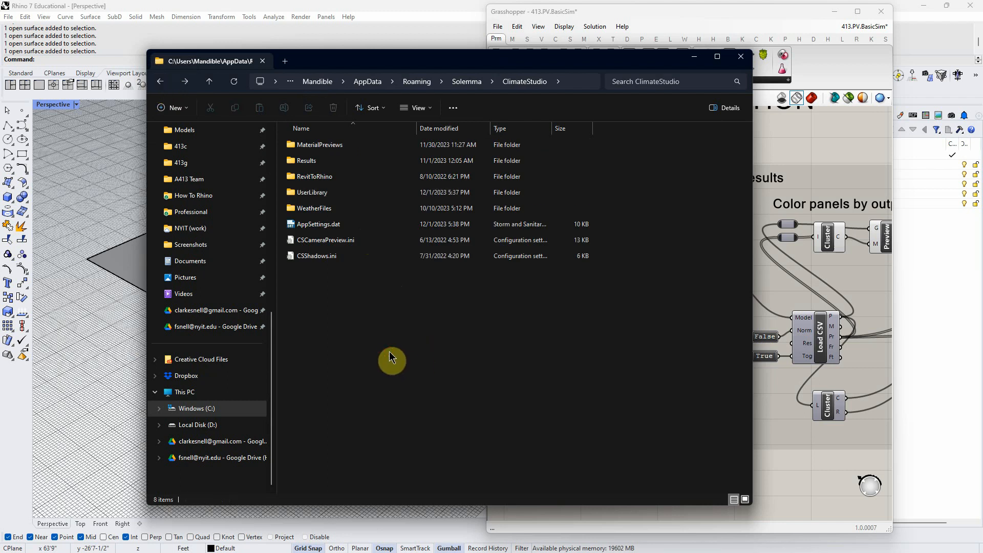
# Review the EPW and RAIN files in the WeatherFiles folder and return to the ClimateStudio folder
pyautogui.doubleClick(313, 210)
pyautogui.scroll(-5, 358, 231)
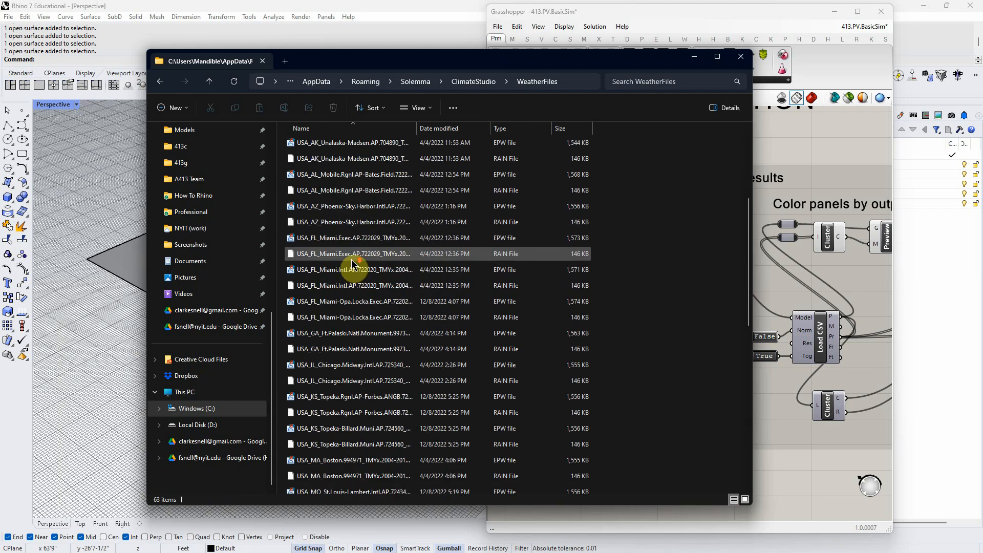
pyautogui.scroll(4, 352, 262)
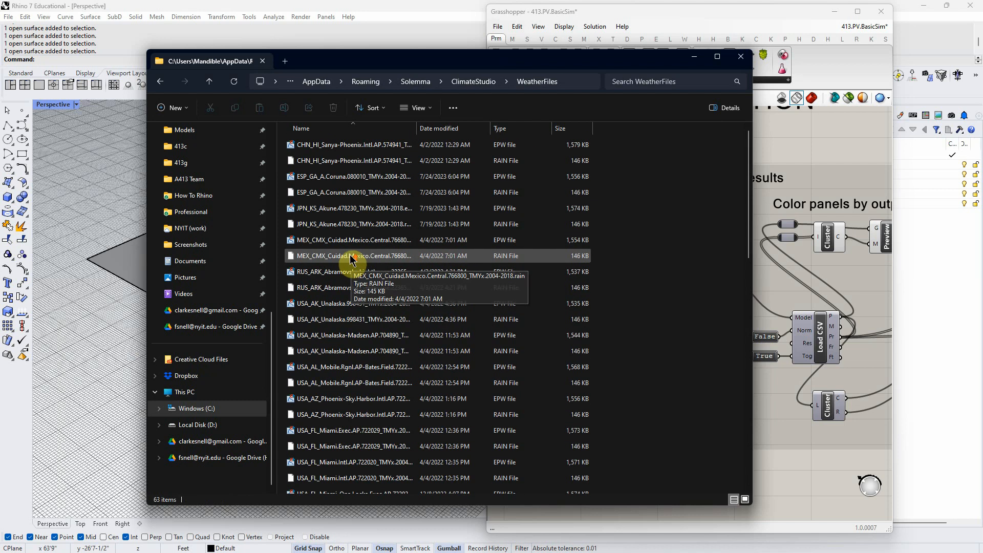
pyautogui.click(159, 82)
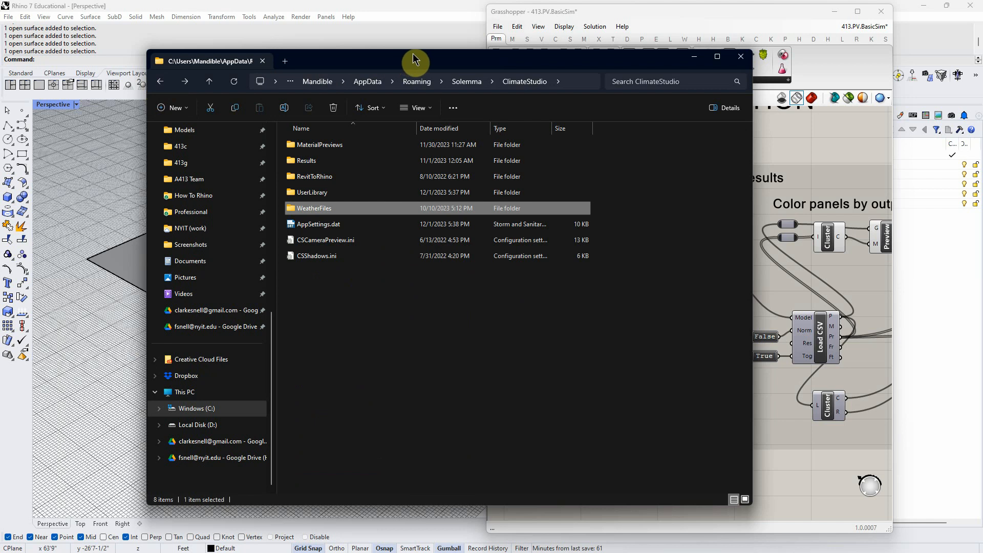
# Move the File Explorer window aside to view the PV component's location input, and bring the window back
pyautogui.moveTo(401, 63); pyautogui.dragTo(0, 112)
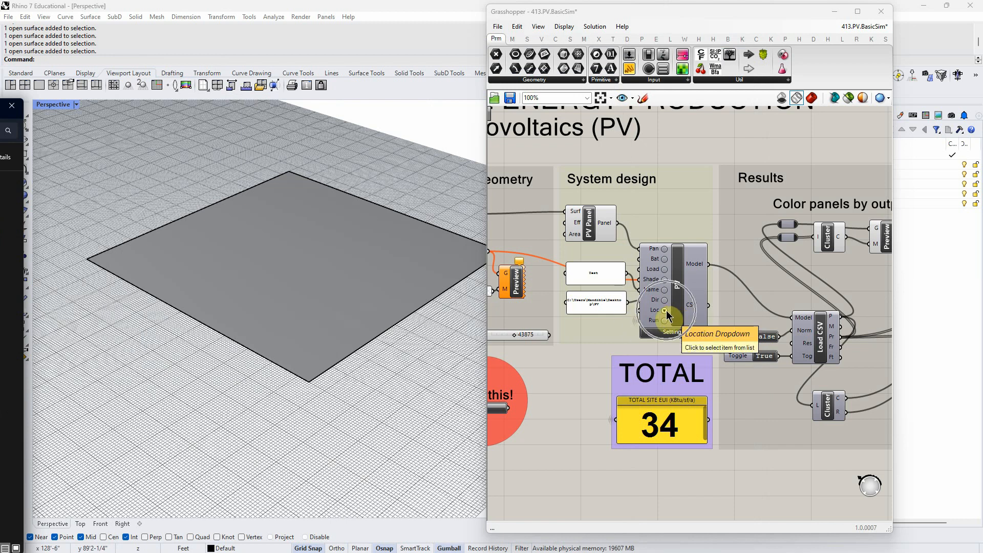
pyautogui.moveTo(0, 106); pyautogui.dragTo(535, 71)
pyautogui.click(458, 380)
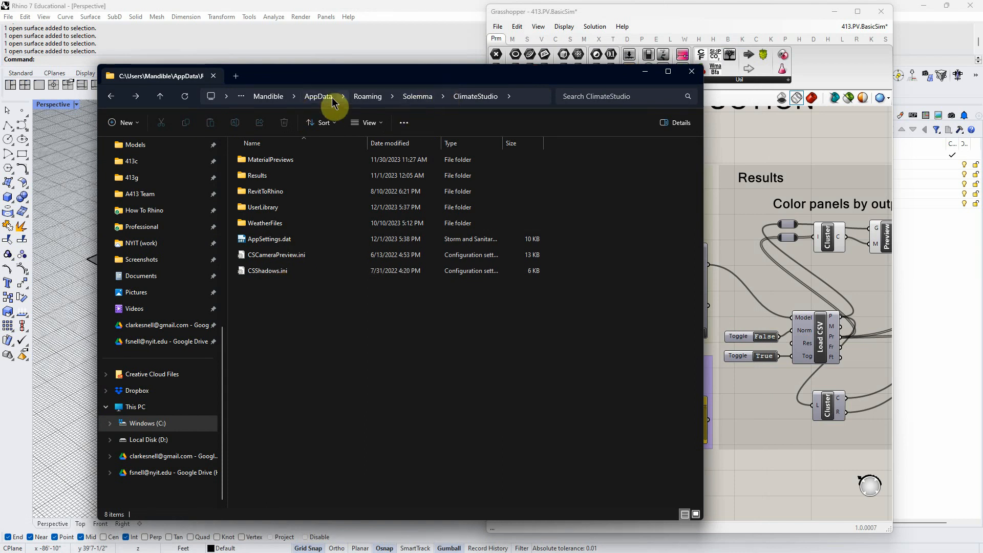
# Go up to the Solemma folder and bring up the ClimateStudio folder's options for pinning it to Quick access
pyautogui.click(417, 97)
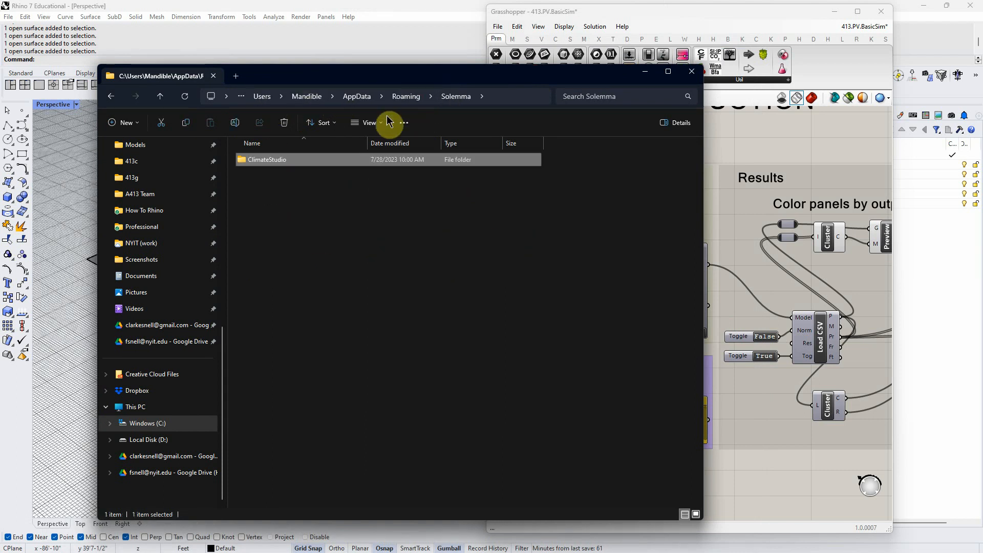
pyautogui.rightClick(264, 164)
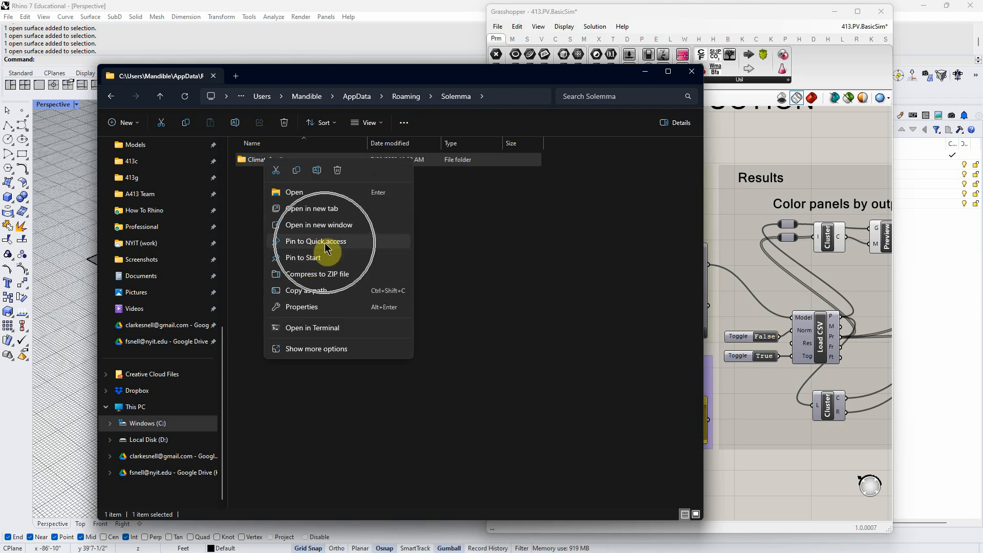
# Open the WeatherFiles folder through the pinned ClimateStudio folder and sort its files by type
pyautogui.moveTo(222, 348); pyautogui.dragTo(222, 255)
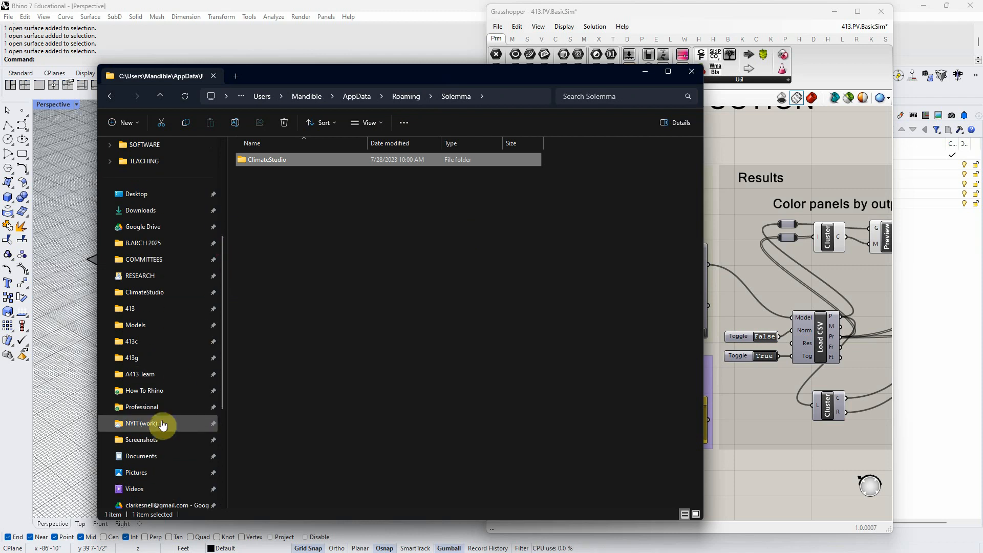
pyautogui.click(147, 291)
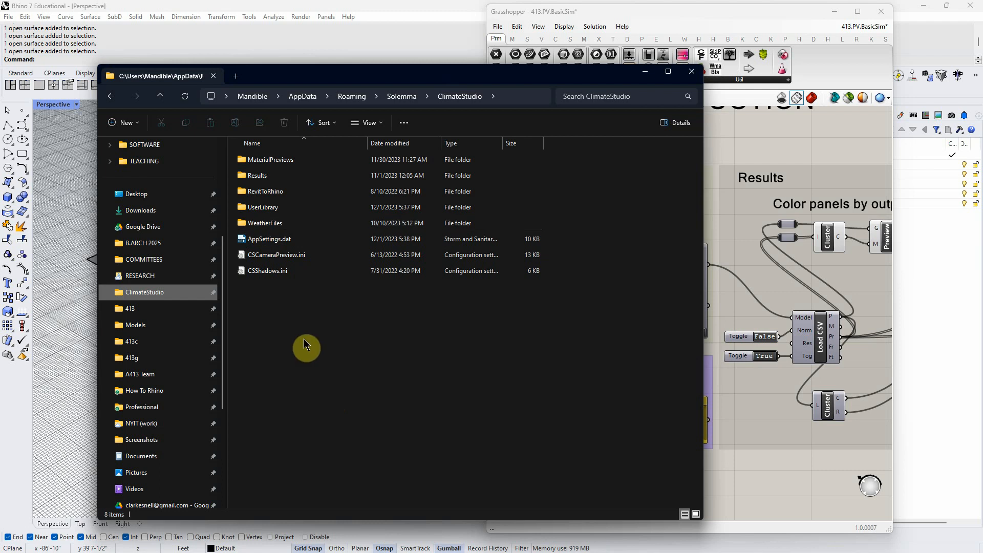
pyautogui.doubleClick(263, 225)
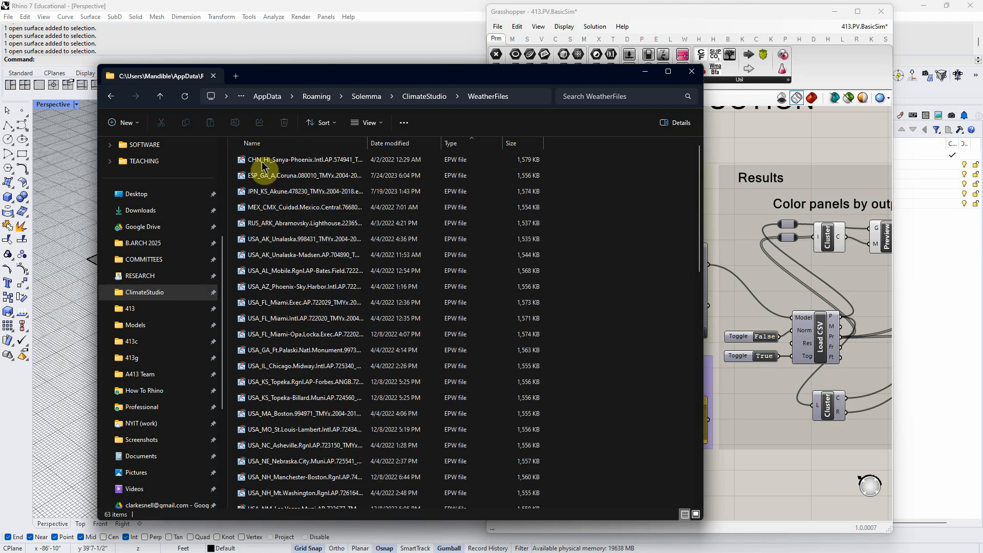
pyautogui.click(111, 97)
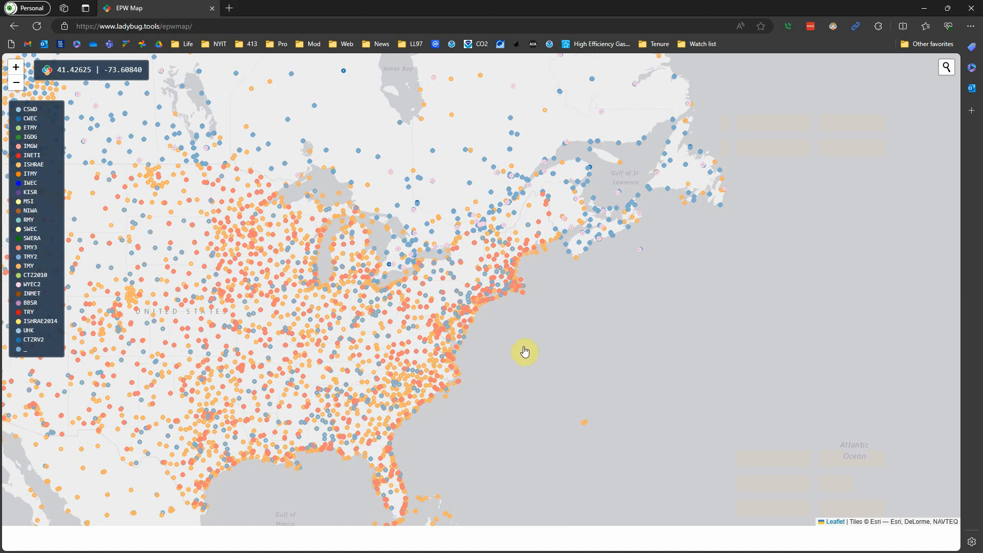
pyautogui.click(143, 26)
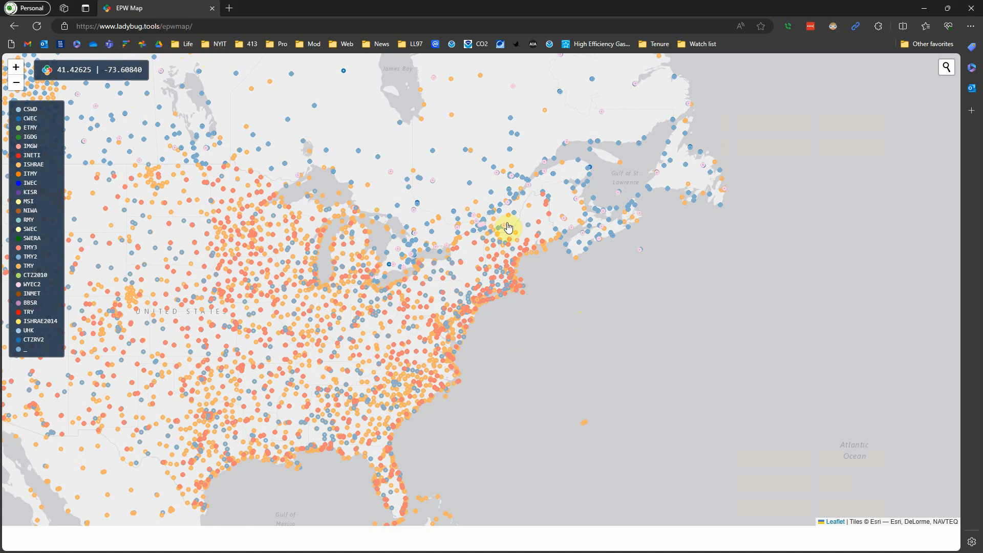
# Find the Valparaiso-Porter County Regional Airport station in northern Indiana on the EPW map and download its weather data
pyautogui.scroll(-3, 491, 254)
pyautogui.scroll(5, 529, 270)
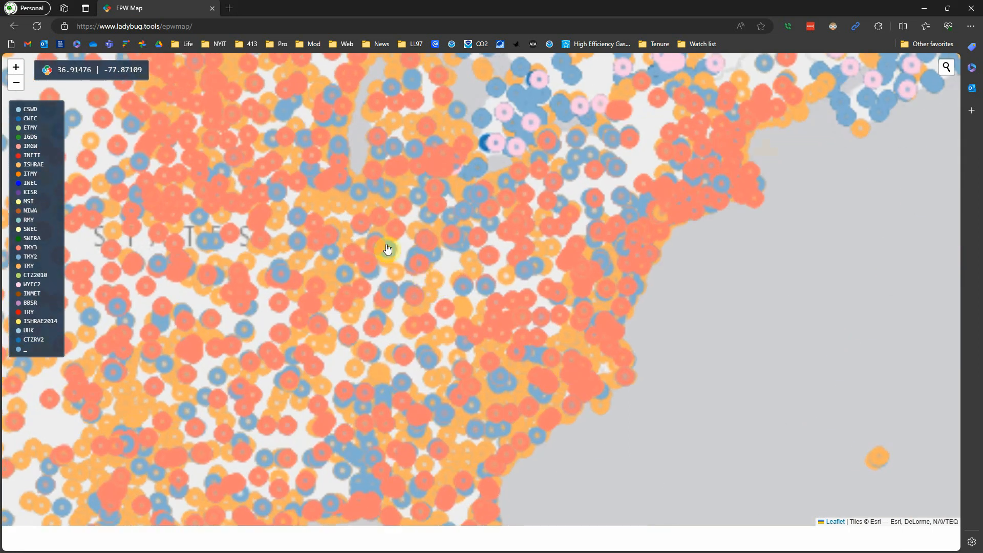
pyautogui.scroll(-3, 368, 238)
pyautogui.scroll(4, 351, 220)
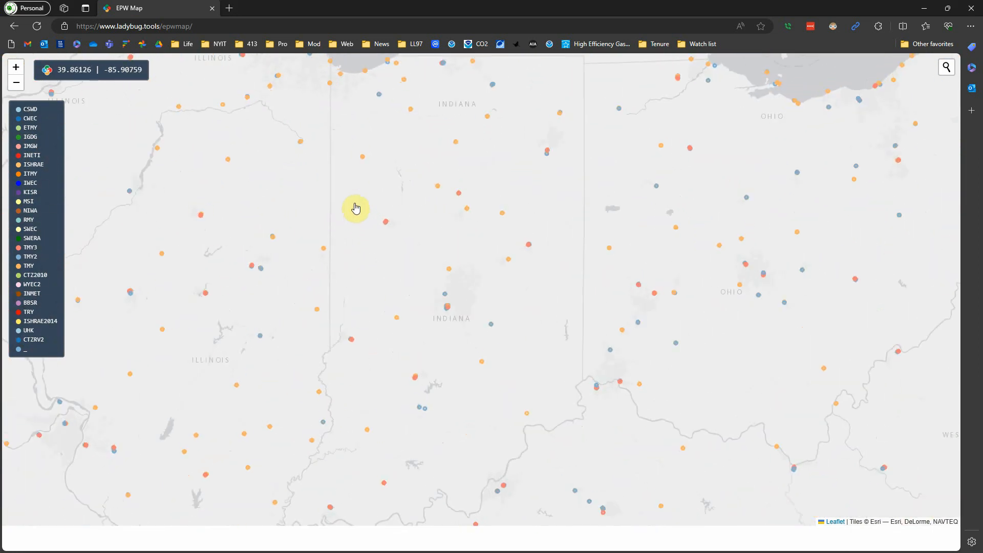
pyautogui.scroll(-2, 517, 235)
pyautogui.scroll(1, 473, 178)
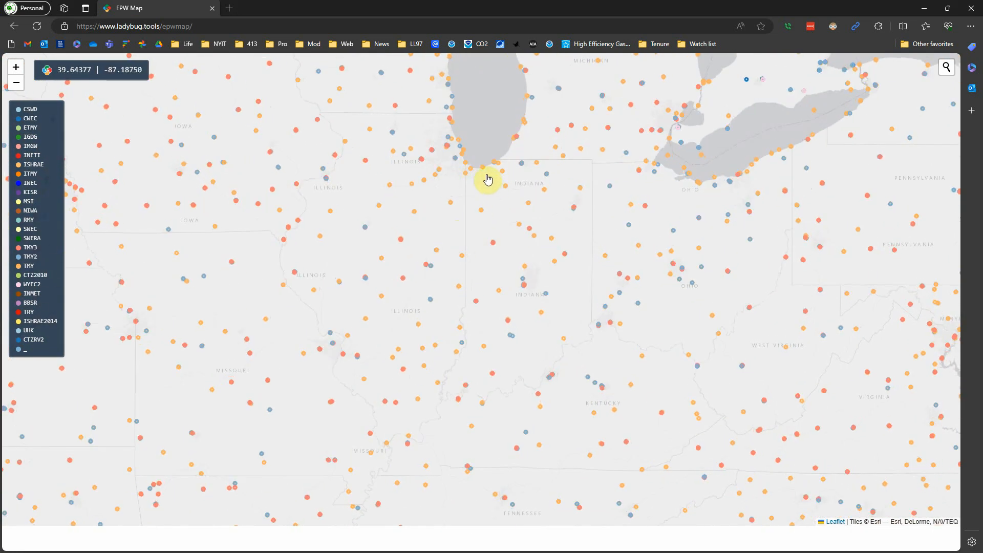
pyautogui.click(490, 182)
pyautogui.click(445, 132)
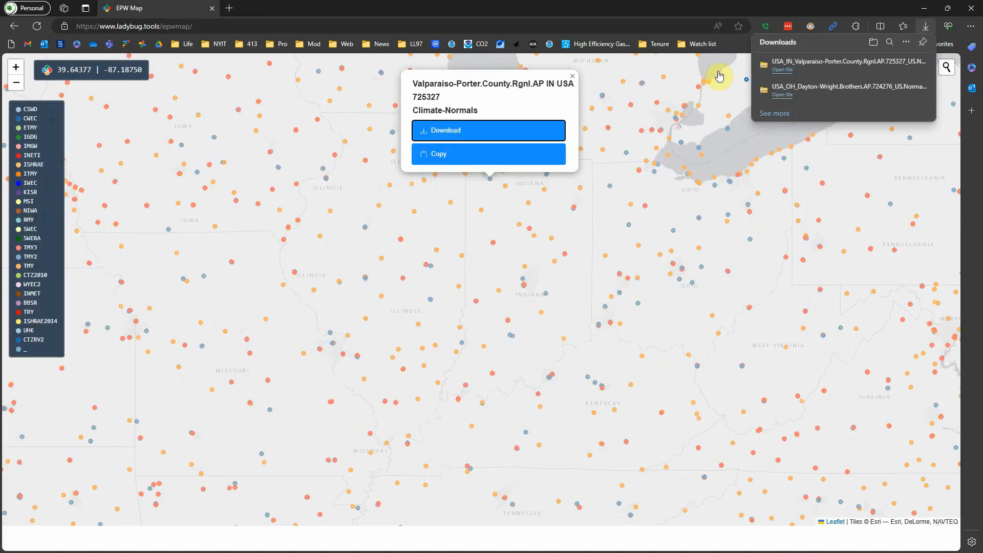
# Open the downloaded Valparaiso zip from the Downloads folder, extract all its files, and widen the name column to show the full file names
pyautogui.click(849, 62)
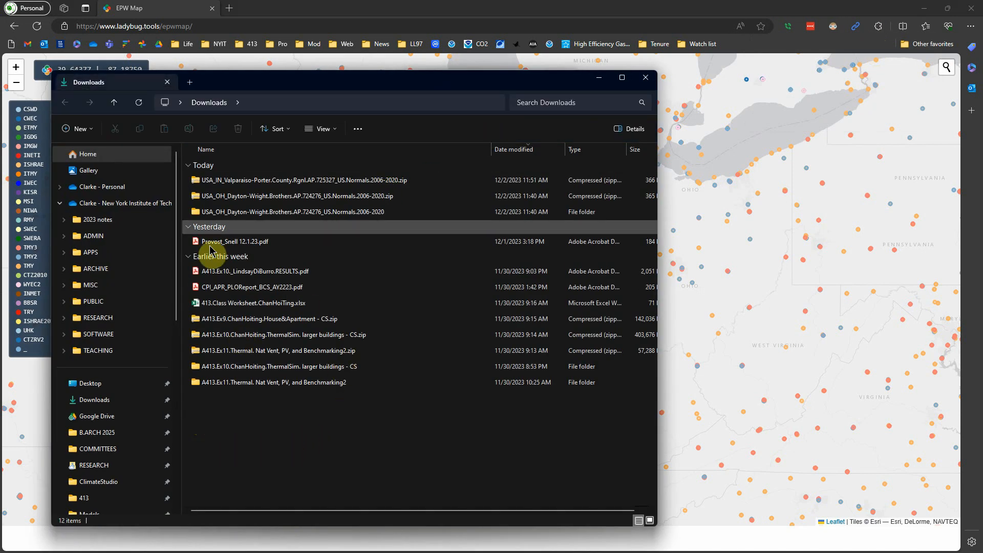
pyautogui.doubleClick(232, 182)
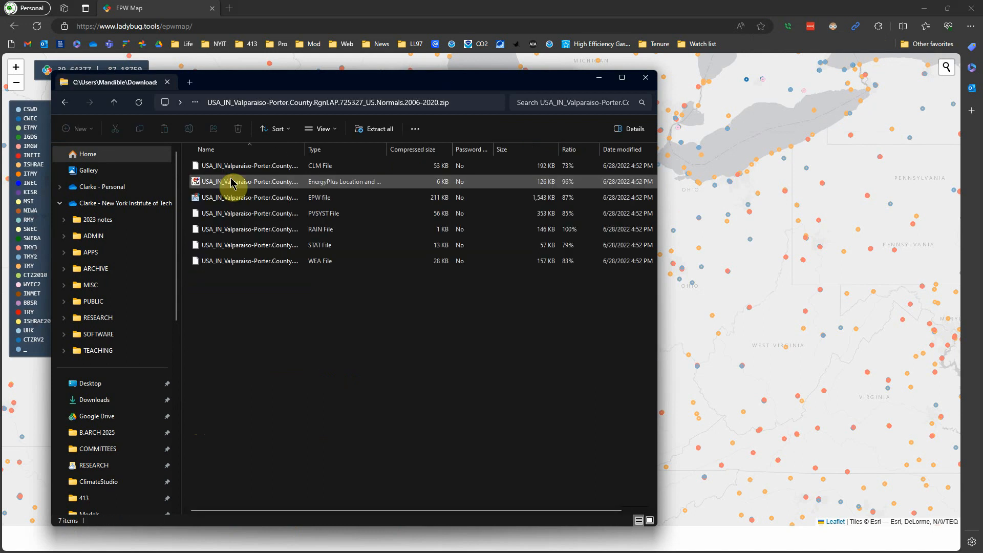
pyautogui.click(386, 135)
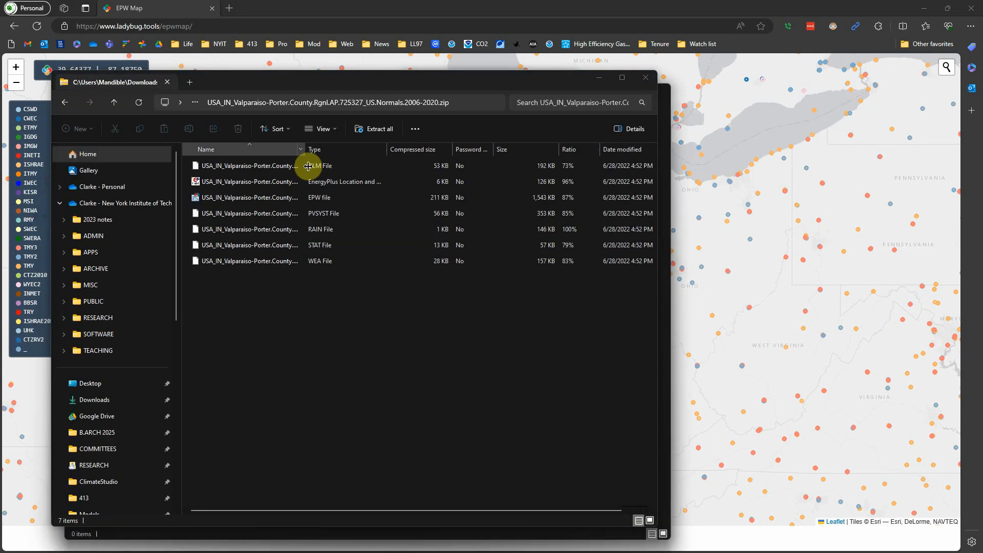
pyautogui.moveTo(335, 162); pyautogui.dragTo(474, 166)
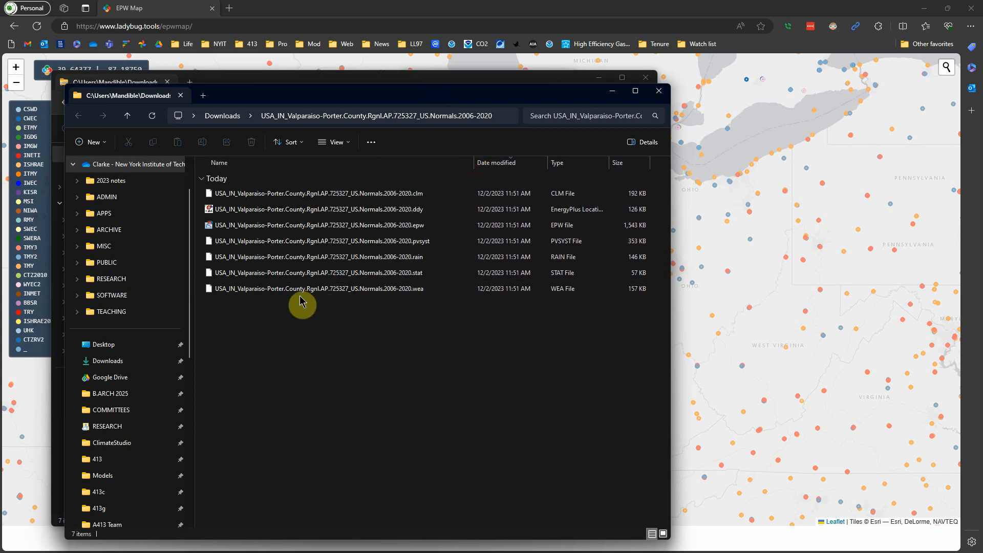
# Clear away the File Explorer and browser windows and maximize the Grasshopper window
pyautogui.moveTo(457, 98); pyautogui.dragTo(414, 102)
pyautogui.click(615, 95)
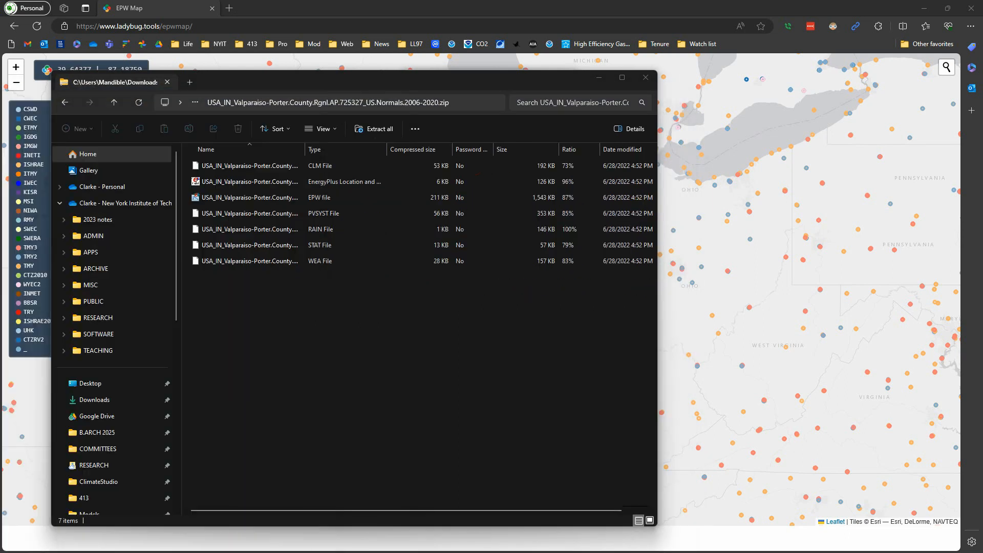
pyautogui.click(646, 77)
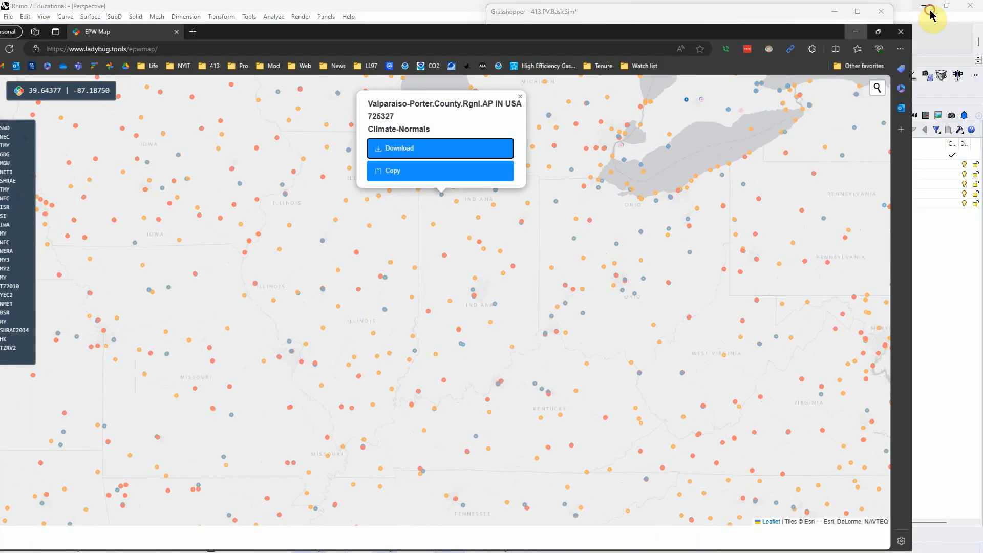
pyautogui.click(924, 8)
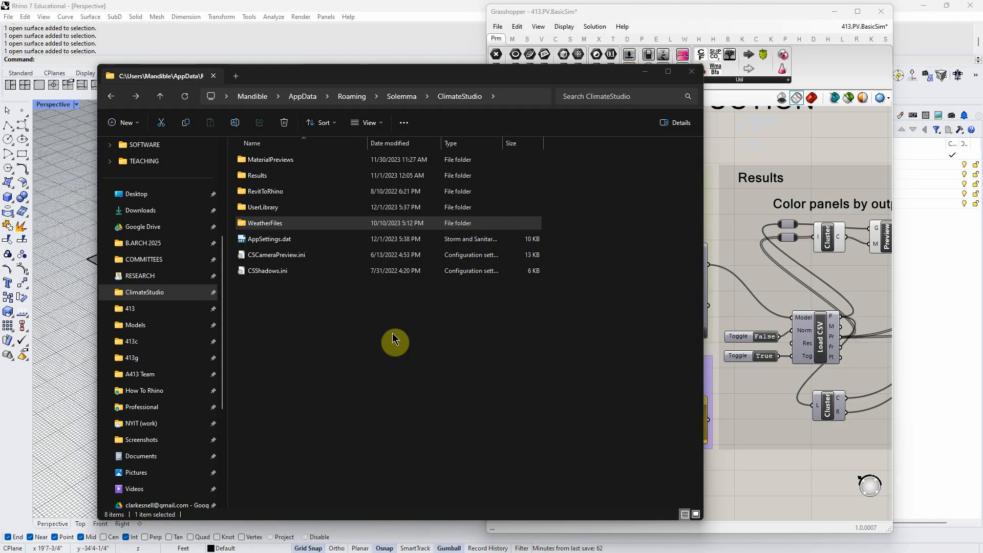
pyautogui.click(691, 72)
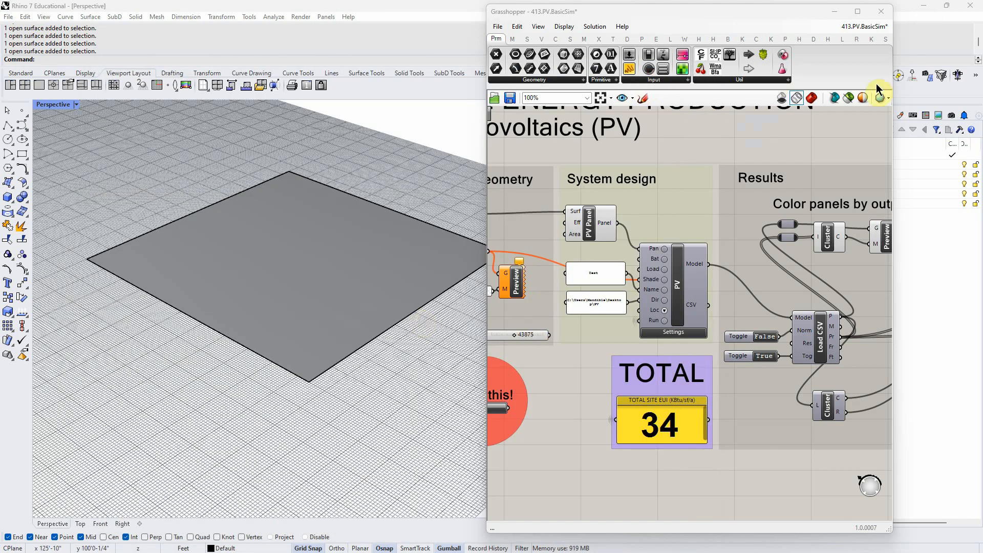
pyautogui.click(857, 11)
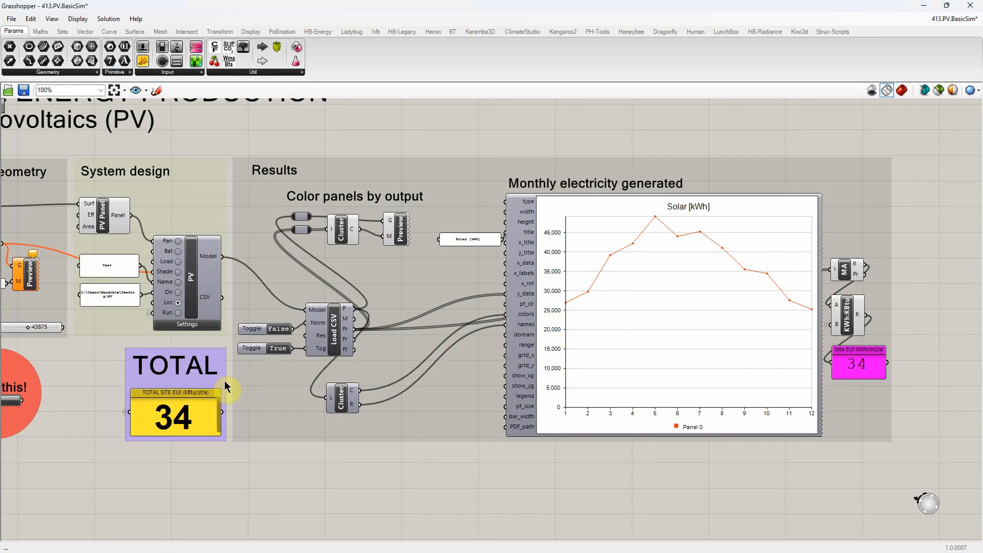
# Add a File Path parameter beside the PV component and connect it to the Loc input
pyautogui.scroll(3, 59, 320)
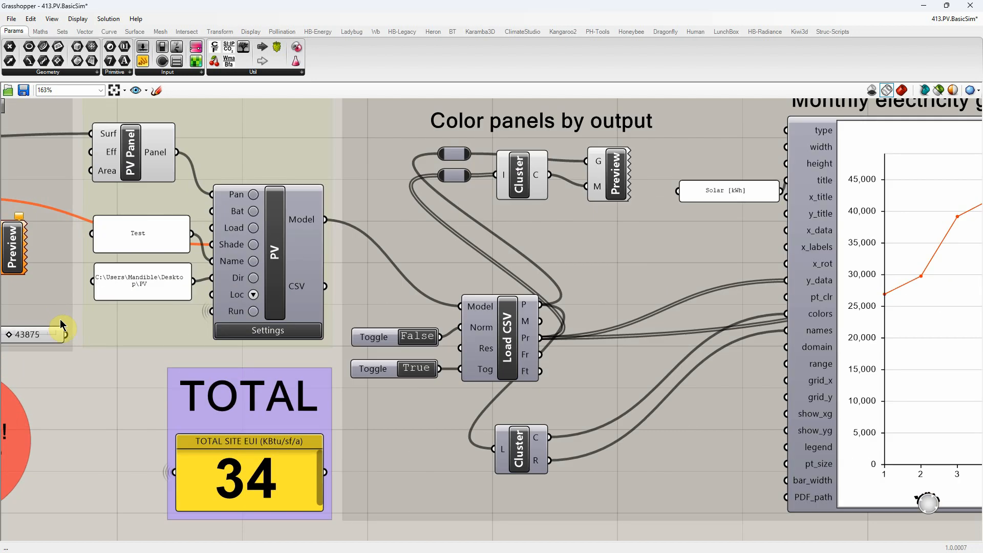
pyautogui.doubleClick(119, 328)
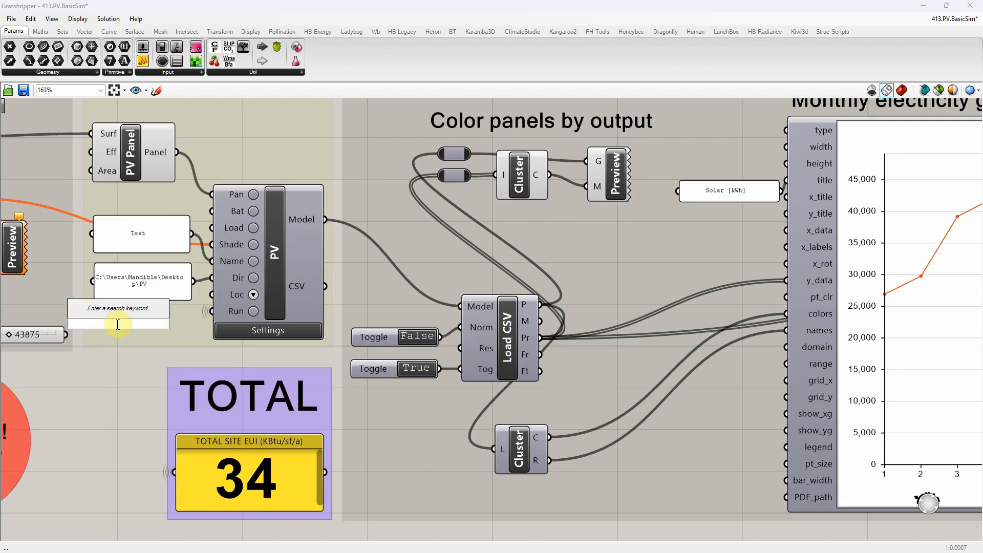
pyautogui.write('path')
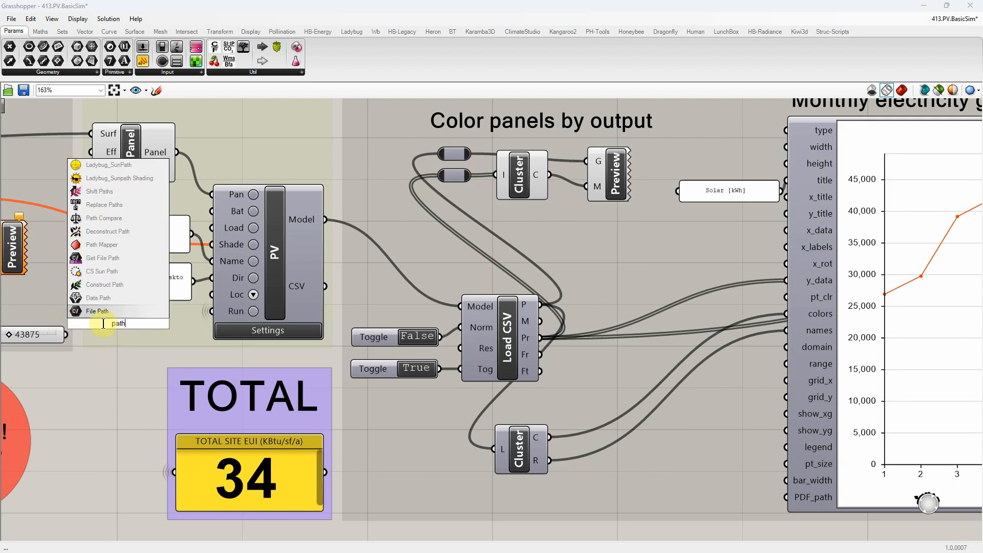
pyautogui.click(98, 312)
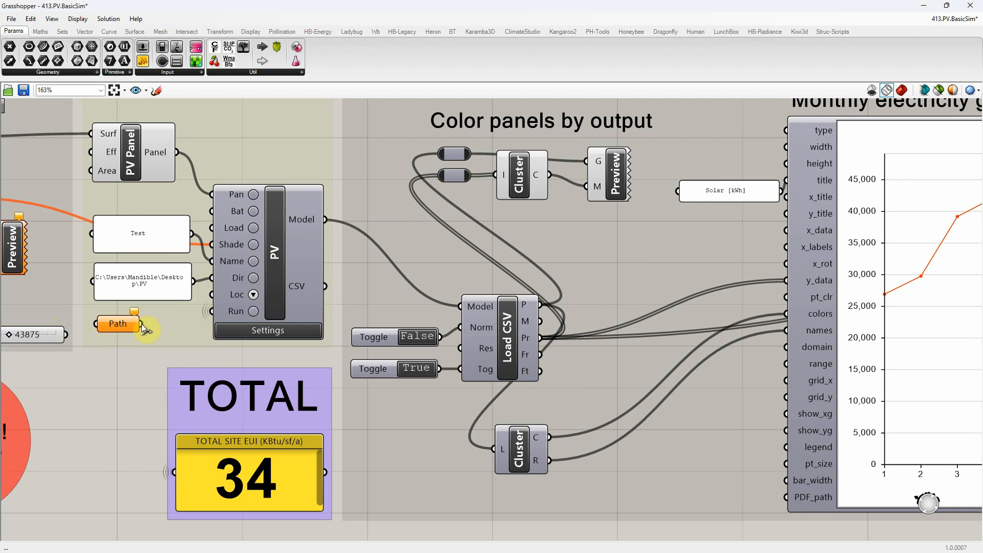
pyautogui.moveTo(211, 302); pyautogui.dragTo(212, 302)
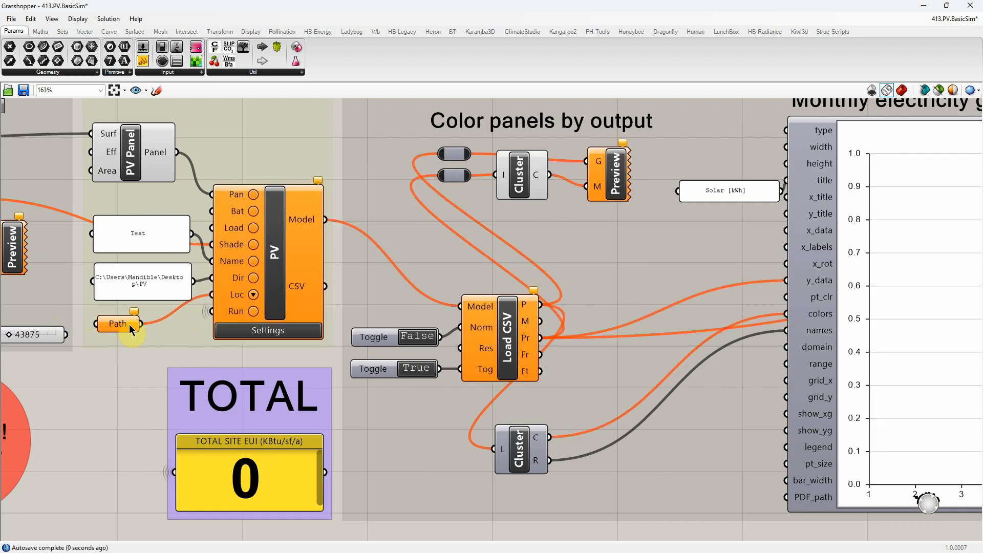
# Set the File Path parameter to the existing file USA_IN_Valparaiso-Porter.County.Rgnl.AP.725327_US.Normals.2006-2020.epw from its extracted folder in Downloads
pyautogui.rightClick(140, 323)
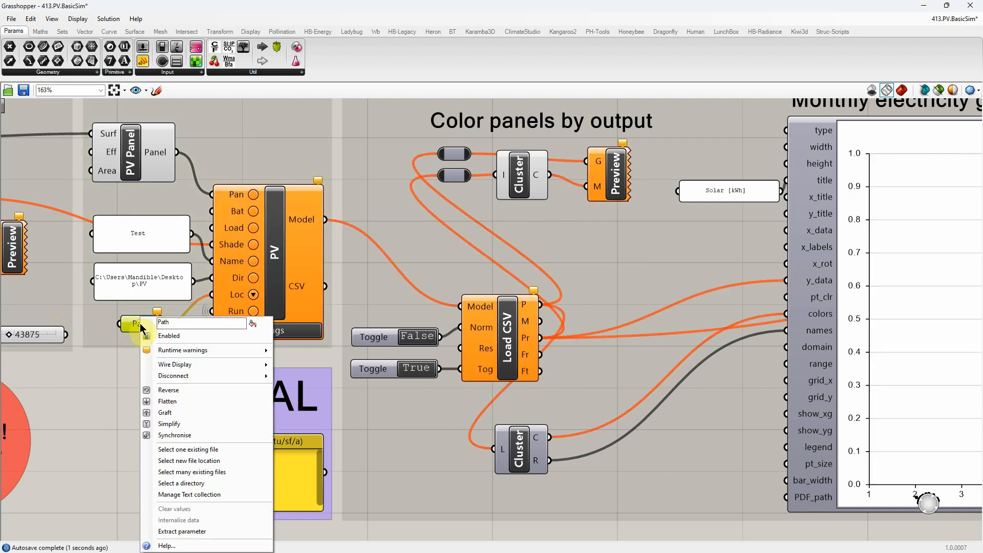
pyautogui.click(175, 450)
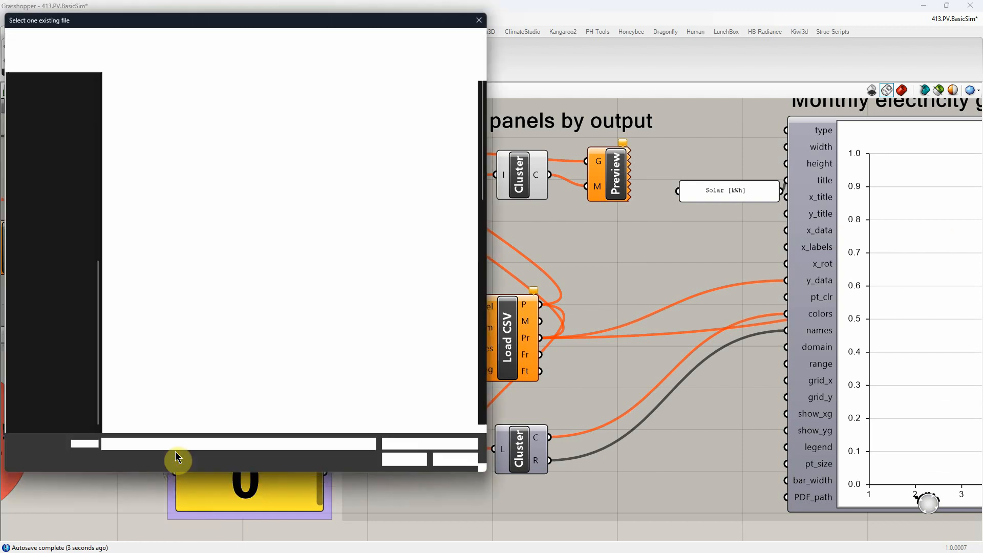
pyautogui.click(51, 276)
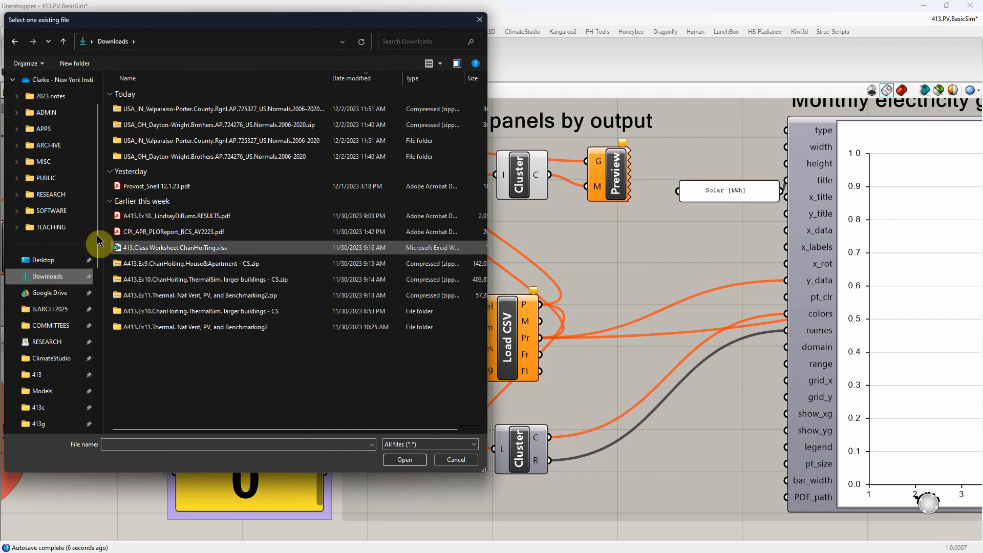
pyautogui.doubleClick(190, 142)
pyautogui.moveTo(244, 79); pyautogui.dragTo(361, 76)
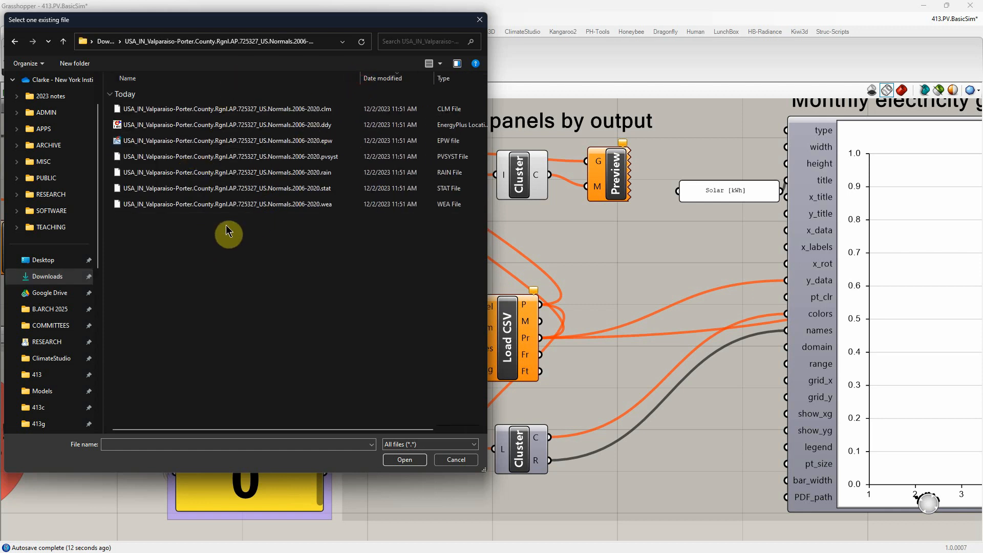
pyautogui.click(209, 141)
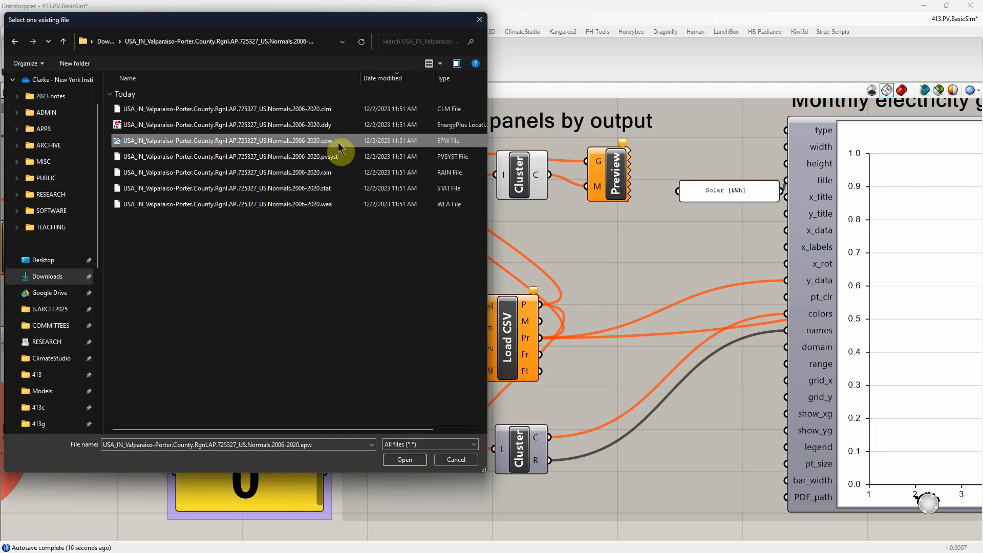
pyautogui.click(406, 464)
pyautogui.moveTo(142, 329)
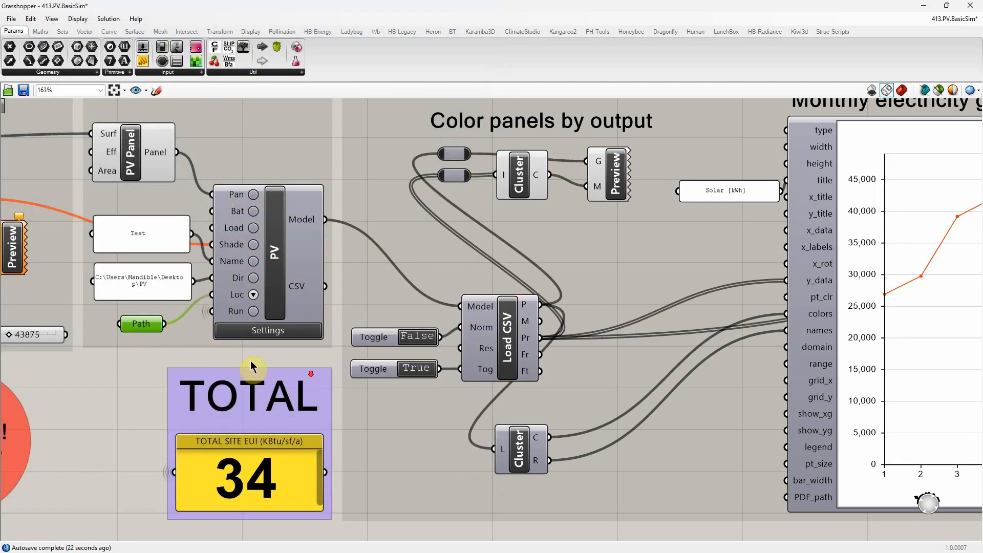
# Review the PV definition's total and monthly results with the Valparaiso weather file, and look through the PV component's location list
pyautogui.scroll(-2, 251, 369)
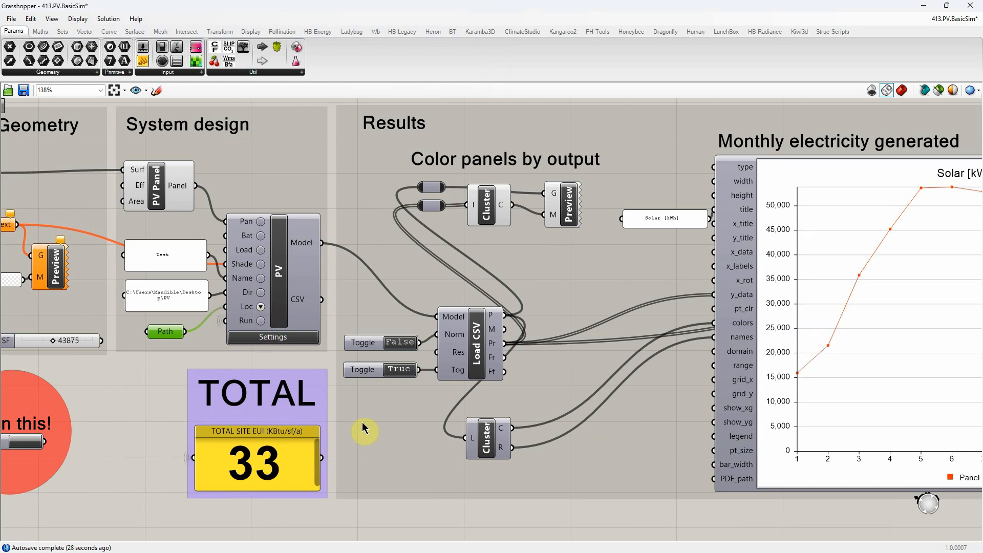
pyautogui.scroll(-2, 261, 439)
pyautogui.scroll(1, 202, 450)
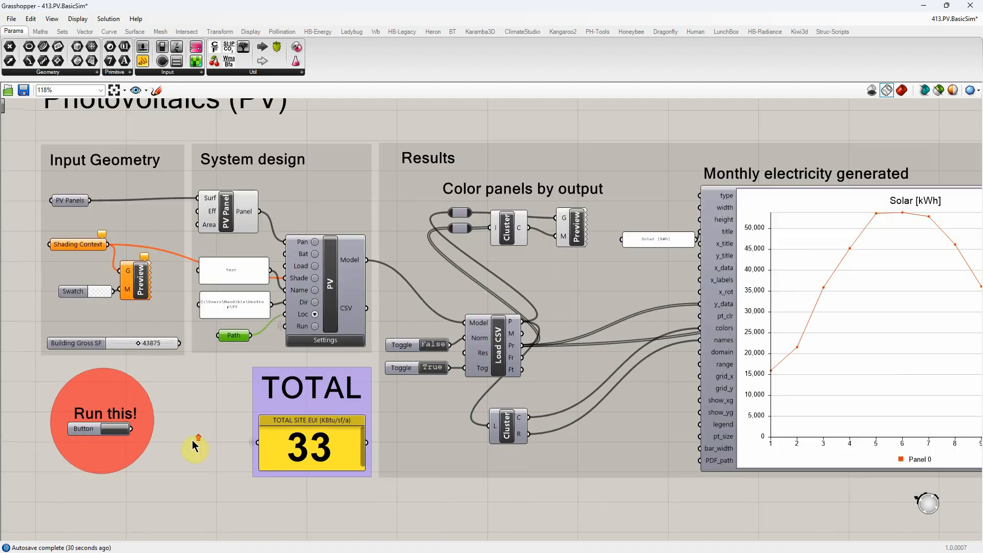
pyautogui.scroll(1, 23, 394)
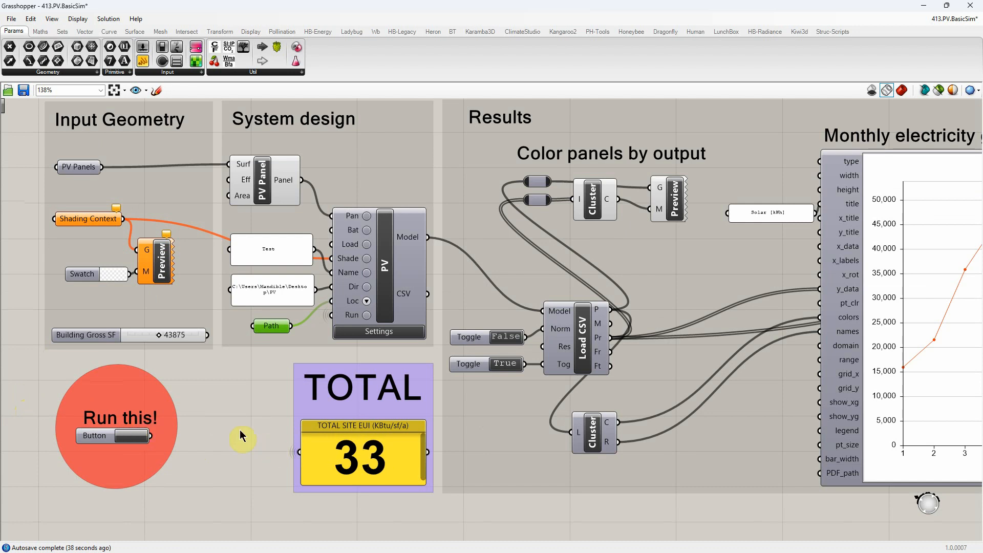
pyautogui.click(367, 302)
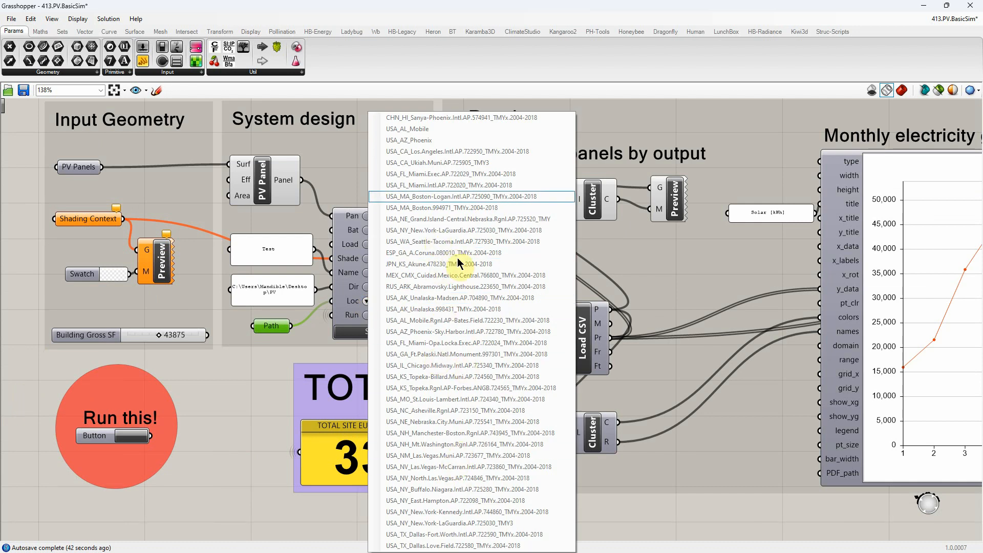
pyautogui.click(299, 334)
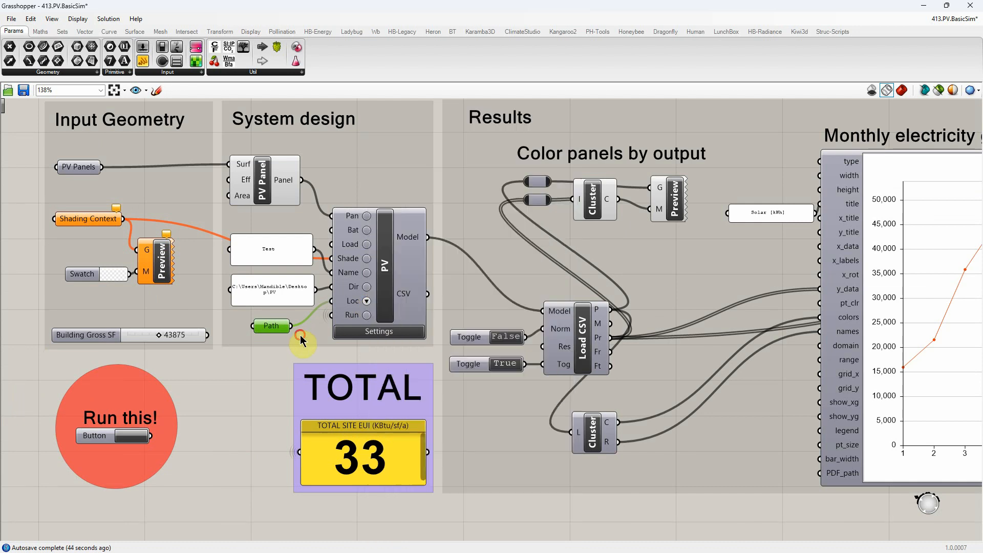
# Disconnect the File Path parameter from the PV component's Loc input
pyautogui.rightClick(275, 326)
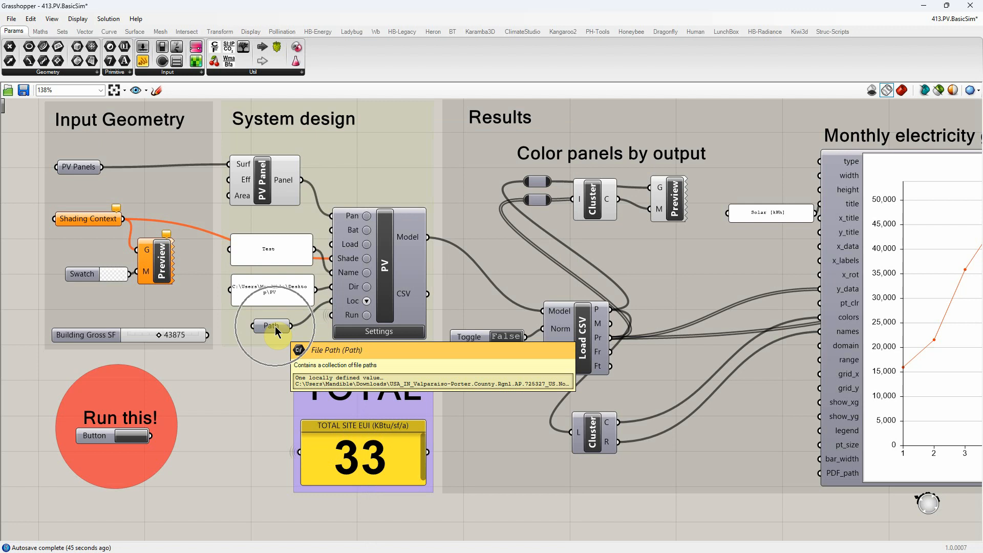
pyautogui.rightClick(334, 305)
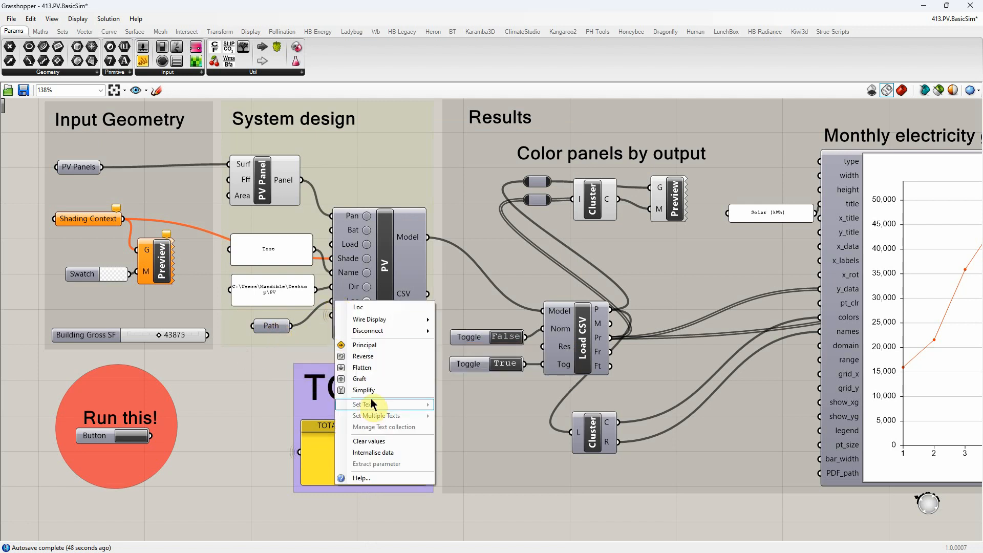
pyautogui.moveTo(383, 332)
pyautogui.click(461, 333)
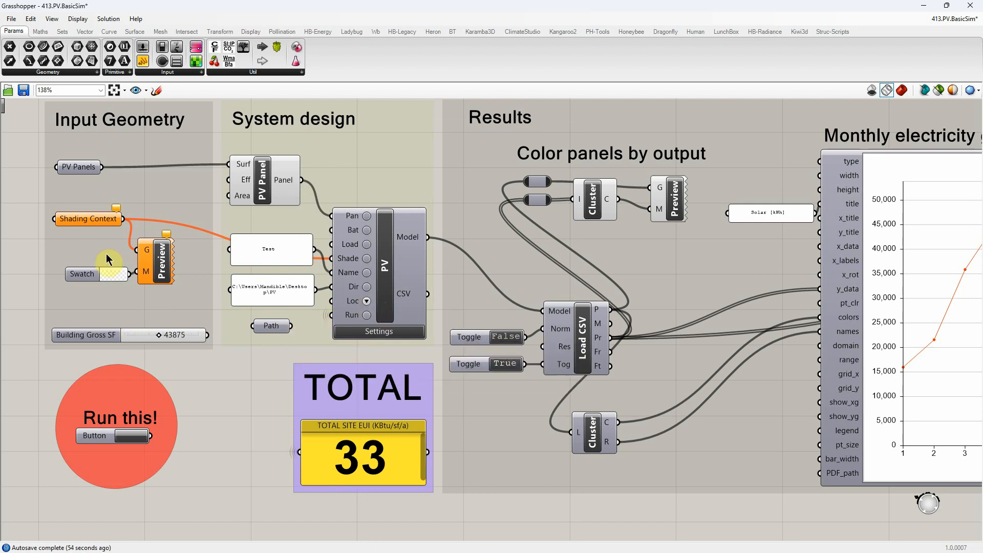
# Look through the EPW files stored in ClimateStudio's WeatherFiles folder, starting from the downloaded Valparaiso weather folder
pyautogui.moveTo(0, 88); pyautogui.dragTo(628, 78)
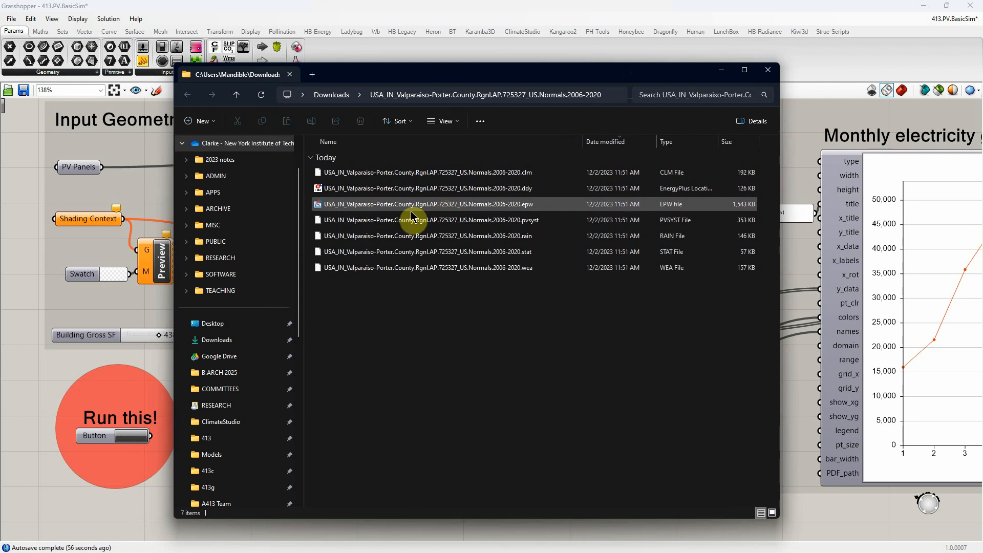
pyautogui.click(221, 428)
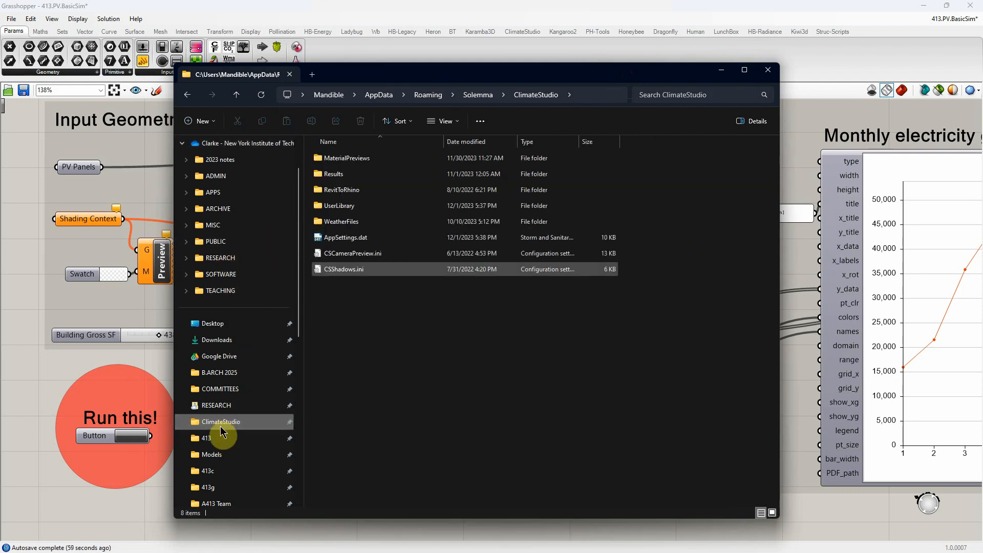
pyautogui.doubleClick(340, 222)
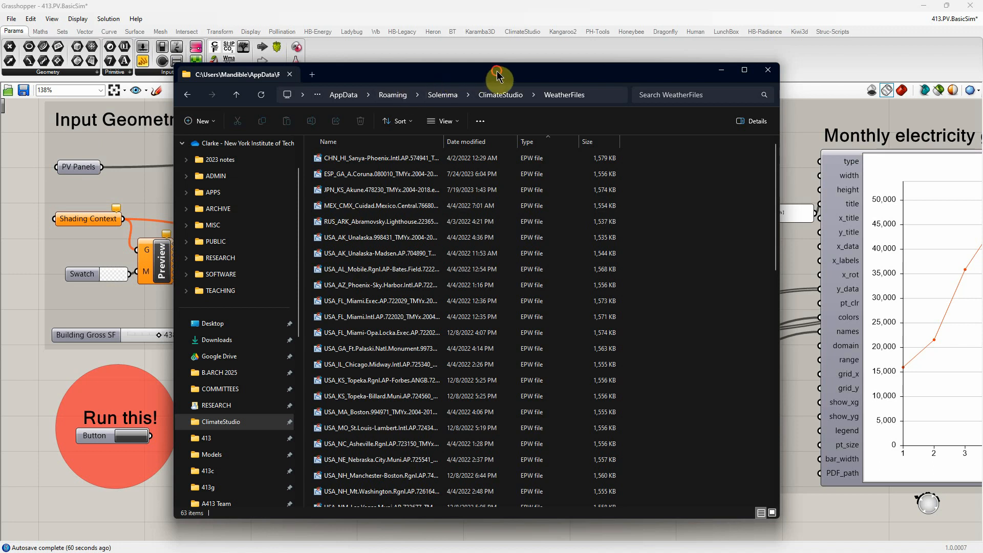
pyautogui.moveTo(467, 78); pyautogui.dragTo(0, 88)
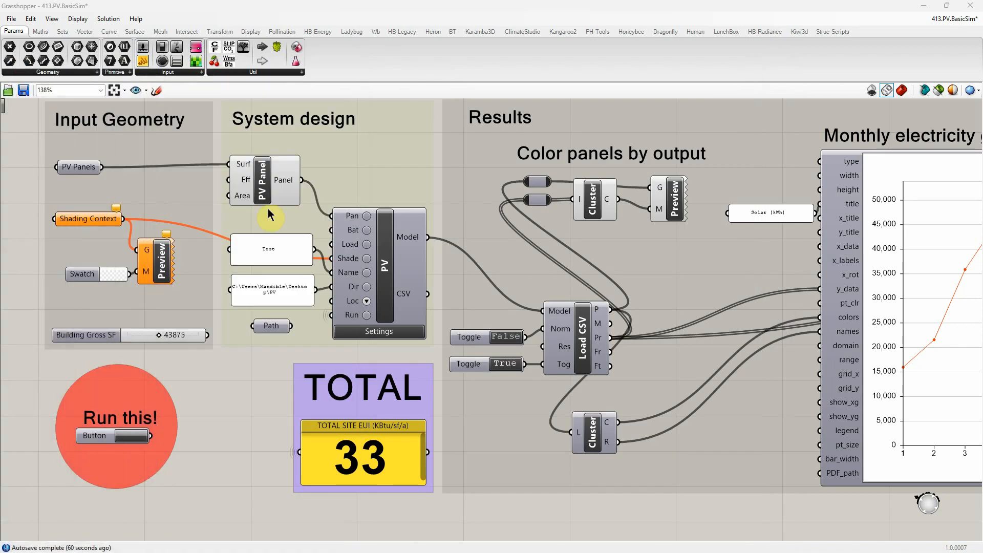
# Set the PV component's location to RUS_ARK_Abramovsky.Lighthouse.223650_TMYx.2004-2018 and run the PV simulation
pyautogui.click(366, 301)
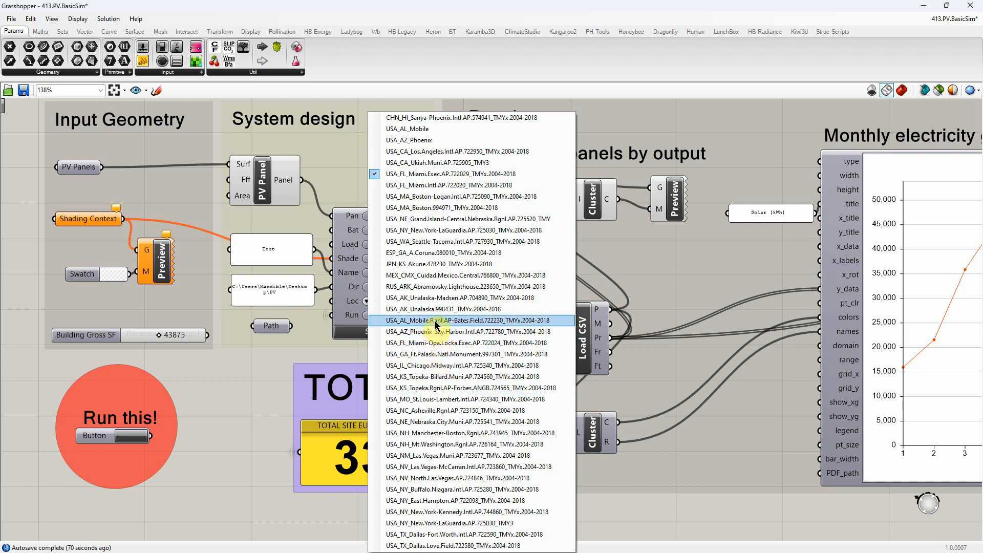
pyautogui.click(434, 291)
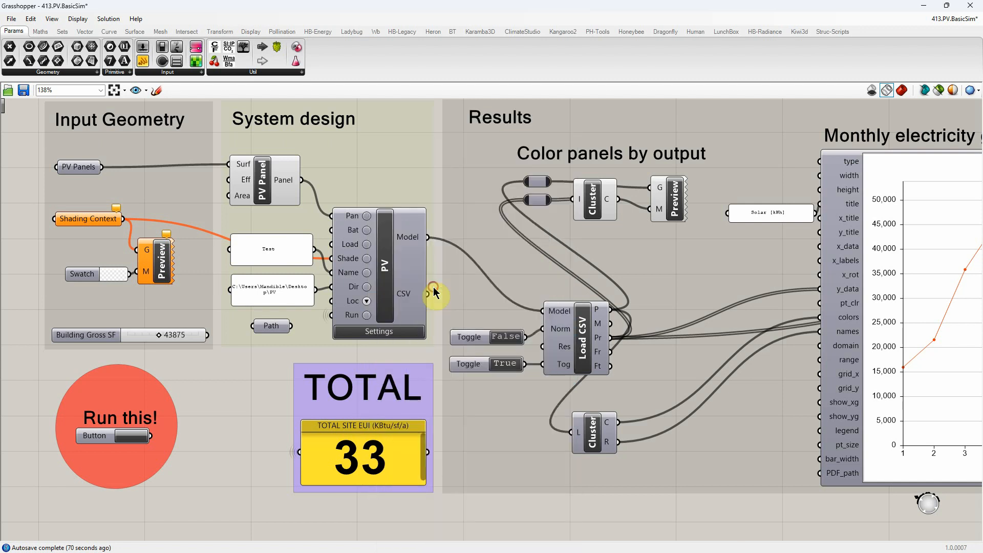
pyautogui.click(129, 438)
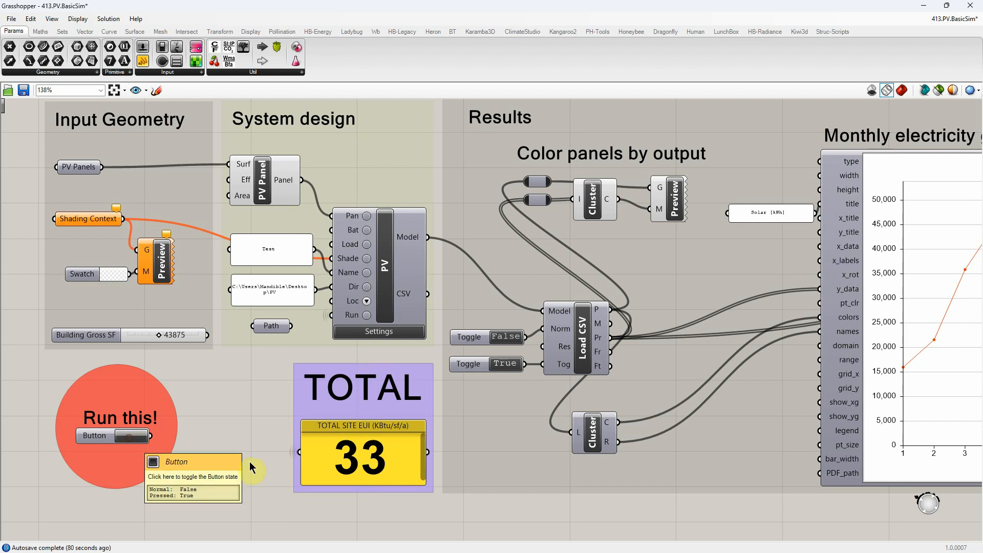